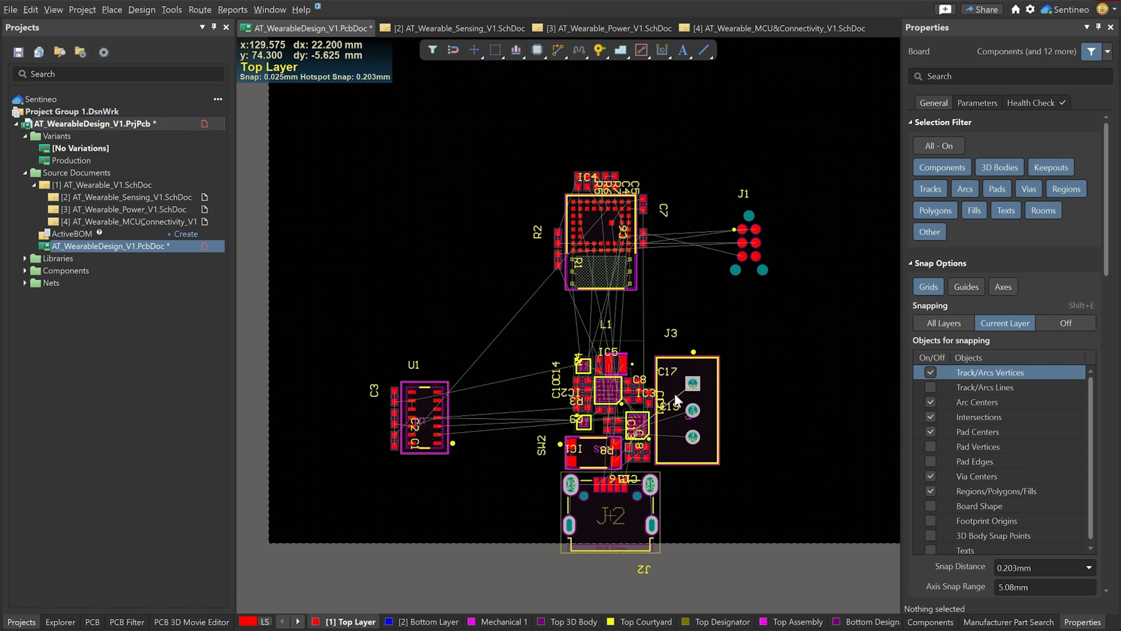
Step: Select the MCU module with its surrounding resistors and capacitors and flip the whole group to the bottom layer
scroll(675, 394, "up", 1, "ctrl")
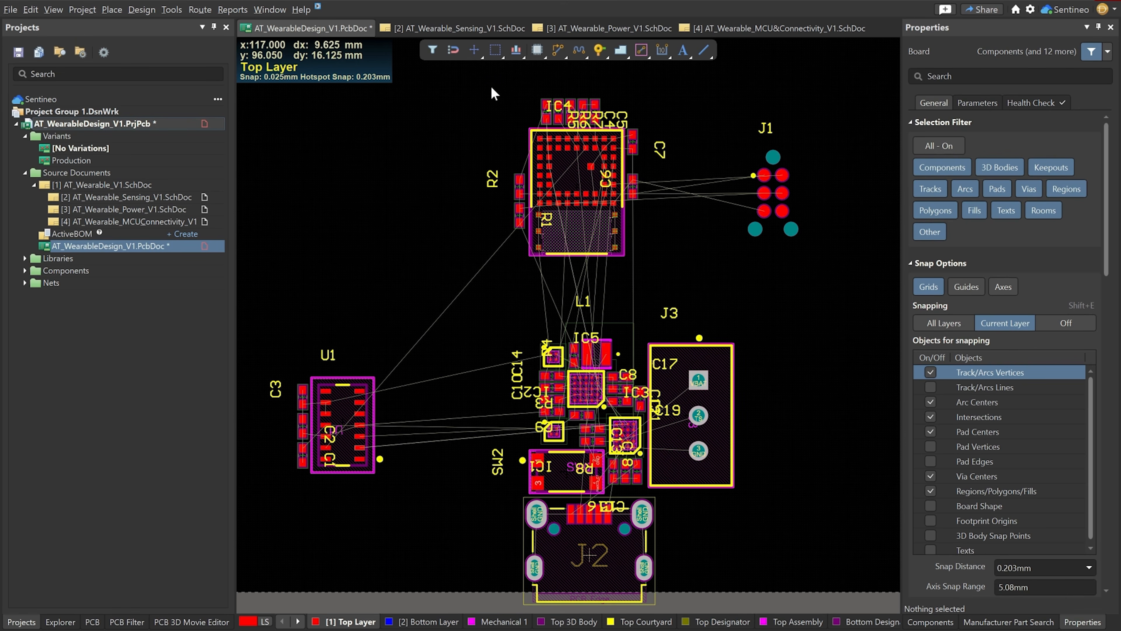
left_click_drag(490, 88, 678, 243)
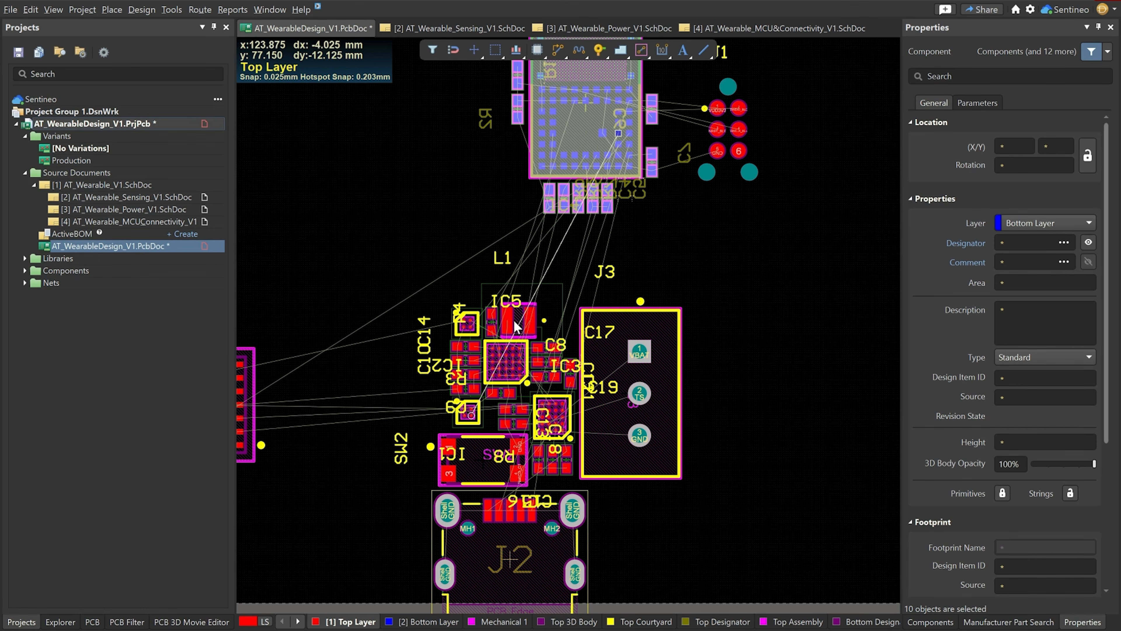
scroll(520, 336, "up", 1)
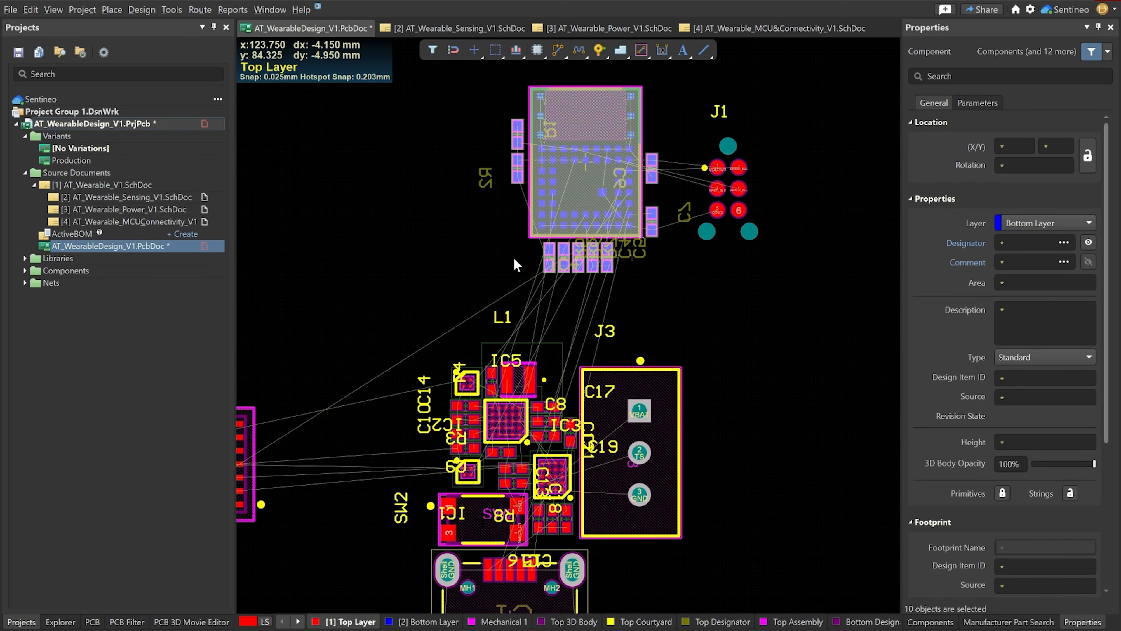
scroll(516, 264, "down", 2)
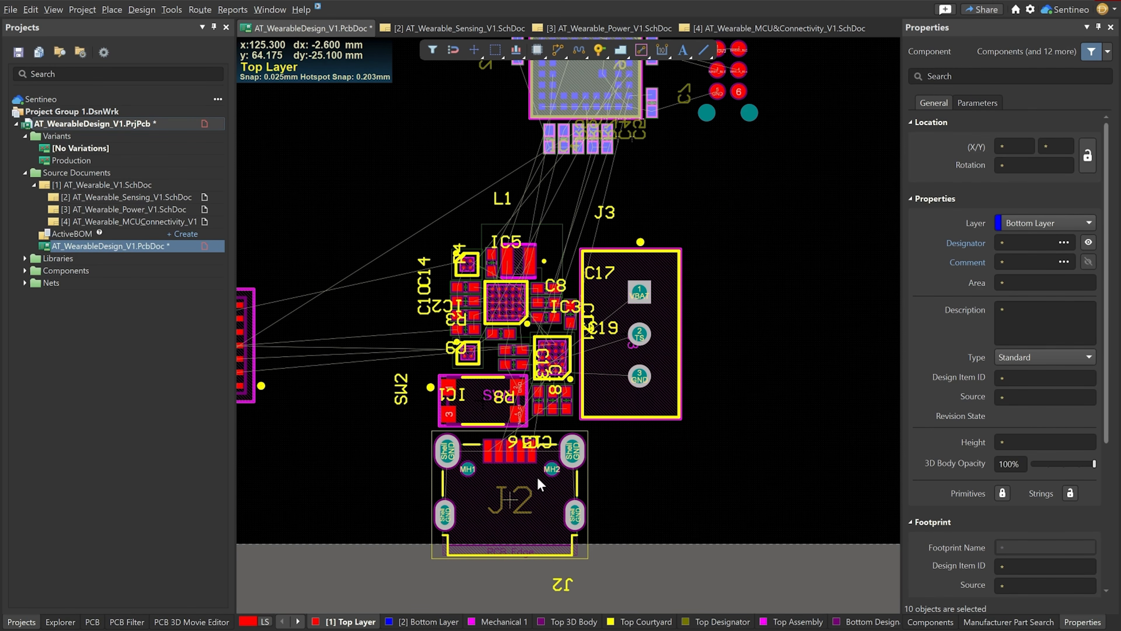
scroll(543, 485, "up", 1)
scroll(544, 483, "down", 1)
scroll(545, 482, "up", 3)
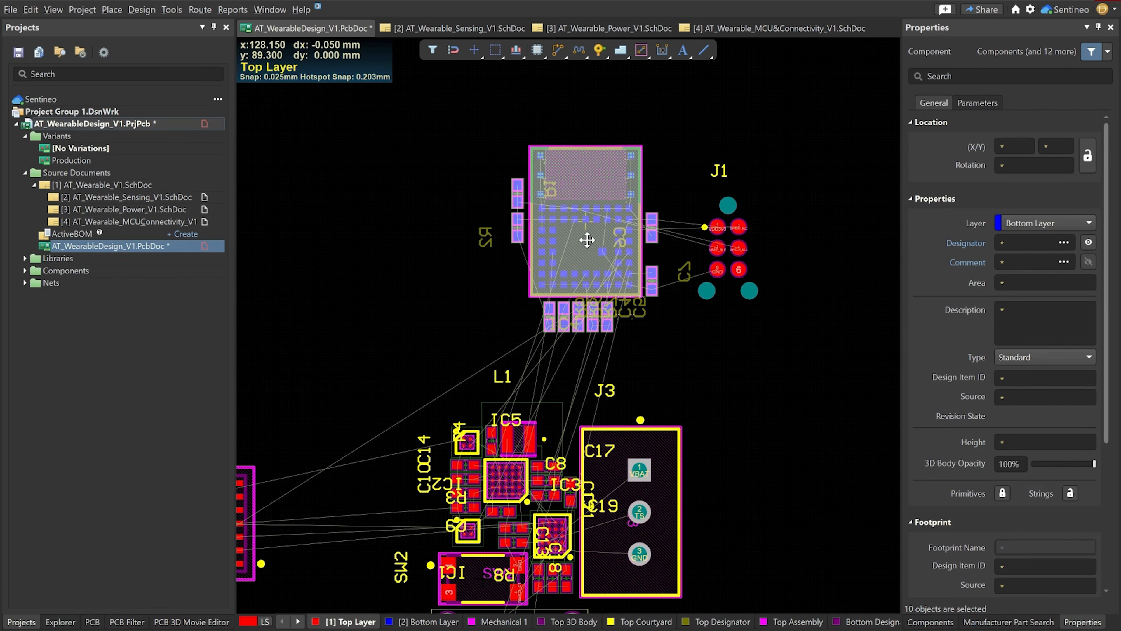
Step: Move the flipped MCU group down beside the power circuitry, overlapping the upper part of header J3
left_click_drag(587, 240, 596, 266)
scroll(548, 331, "down", 3)
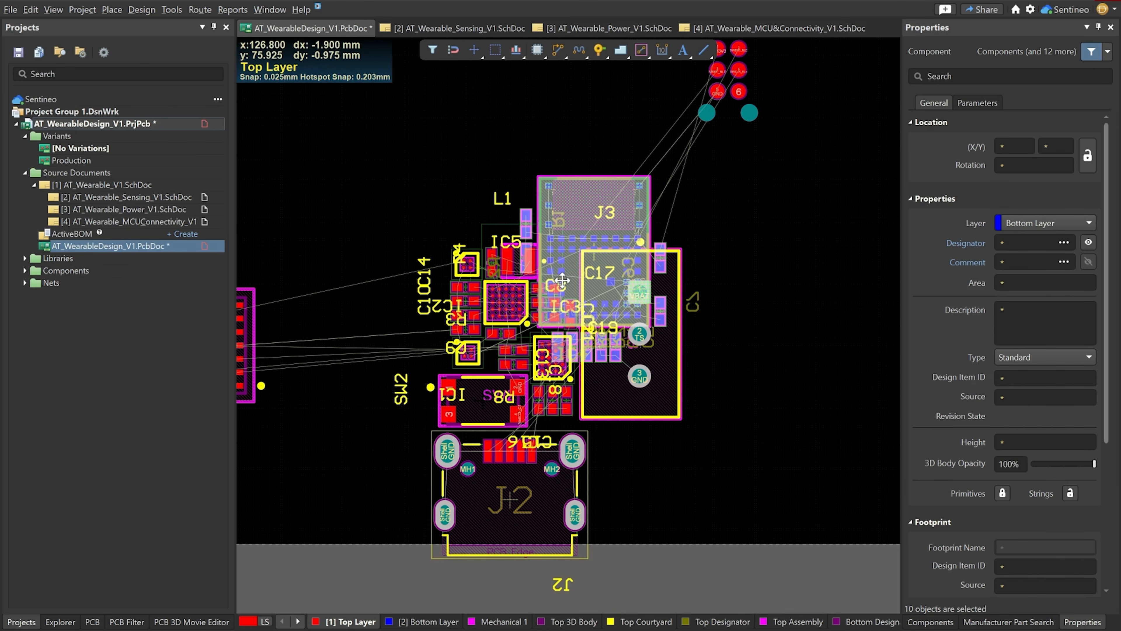
scroll(508, 322, "up", 2, "ctrl")
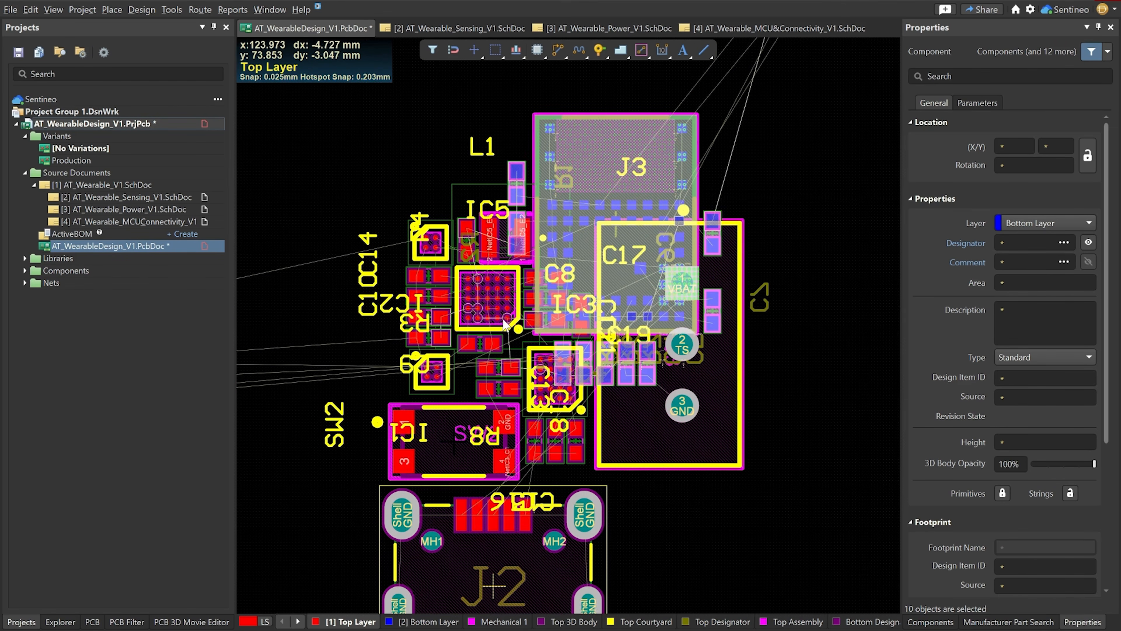
scroll(504, 323, "up", 2, "ctrl")
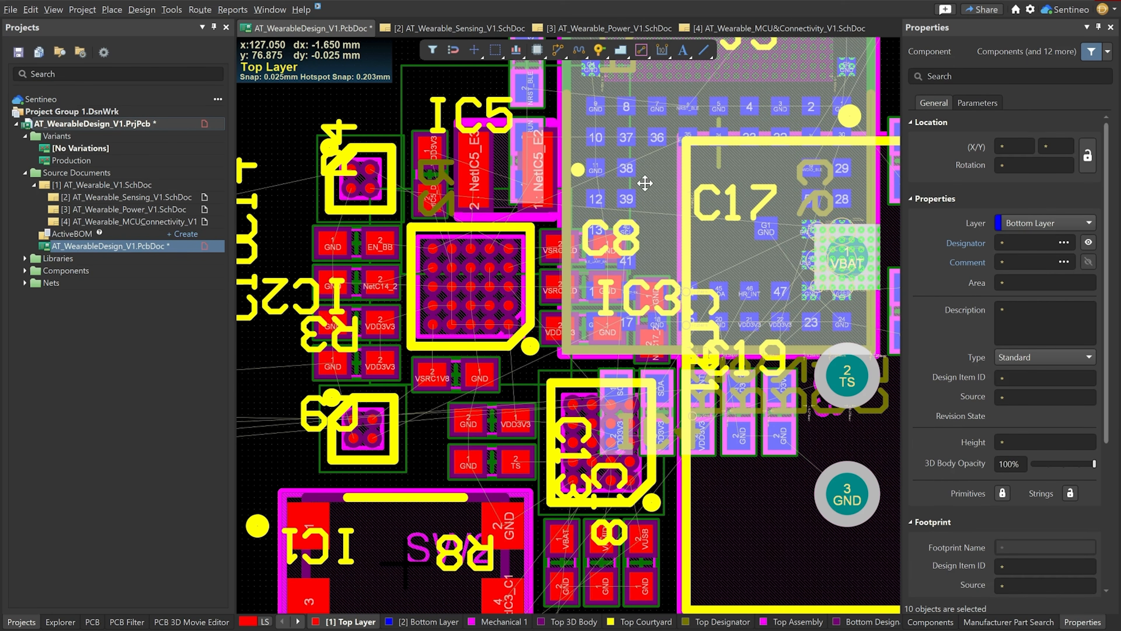
scroll(645, 182, "down", 3, "ctrl")
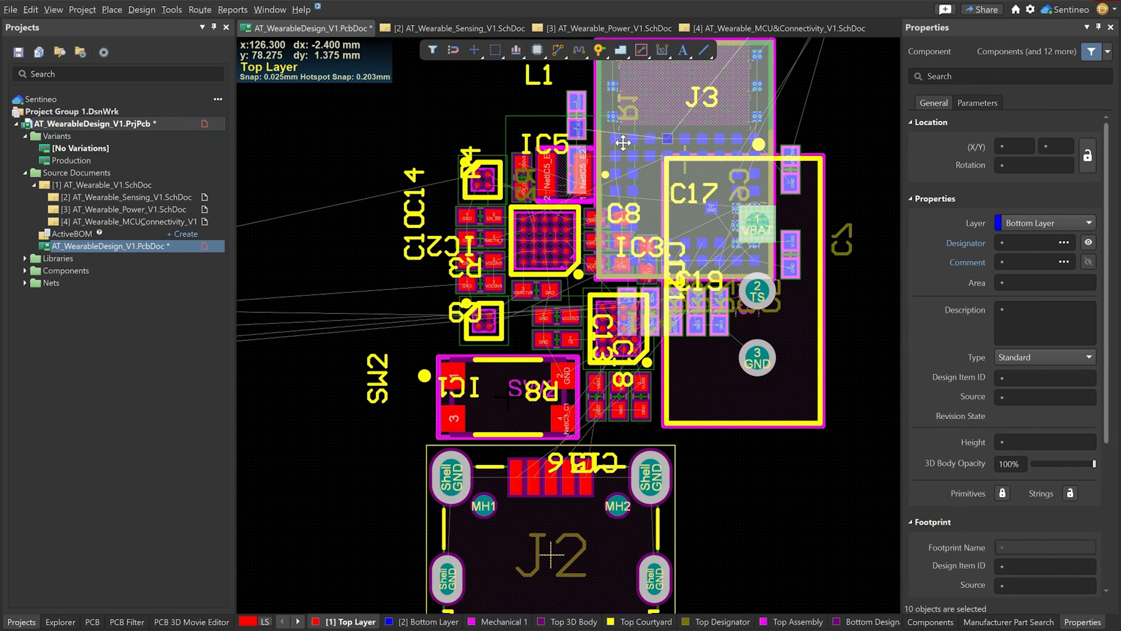
Step: Move battery header J3 down so it sits just right of USB connector J2, at X 131.2 mm, Y 69.075 mm
scroll(623, 142, "down", 1, "ctrl")
left_click_drag(743, 282, 755, 368)
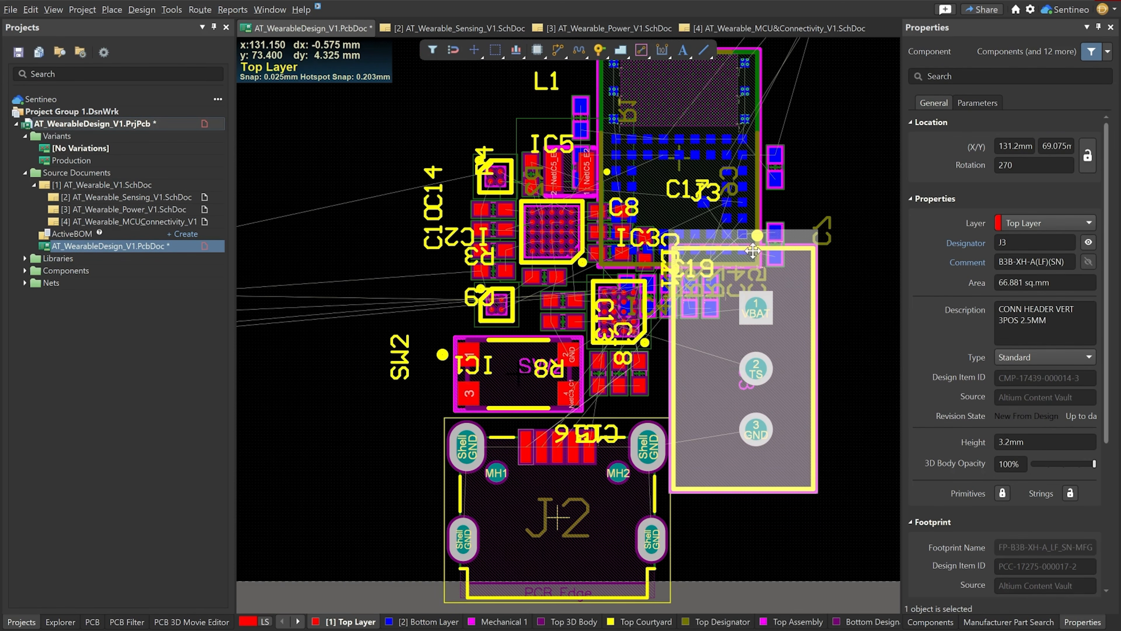
scroll(802, 320, "down", 3, "ctrl")
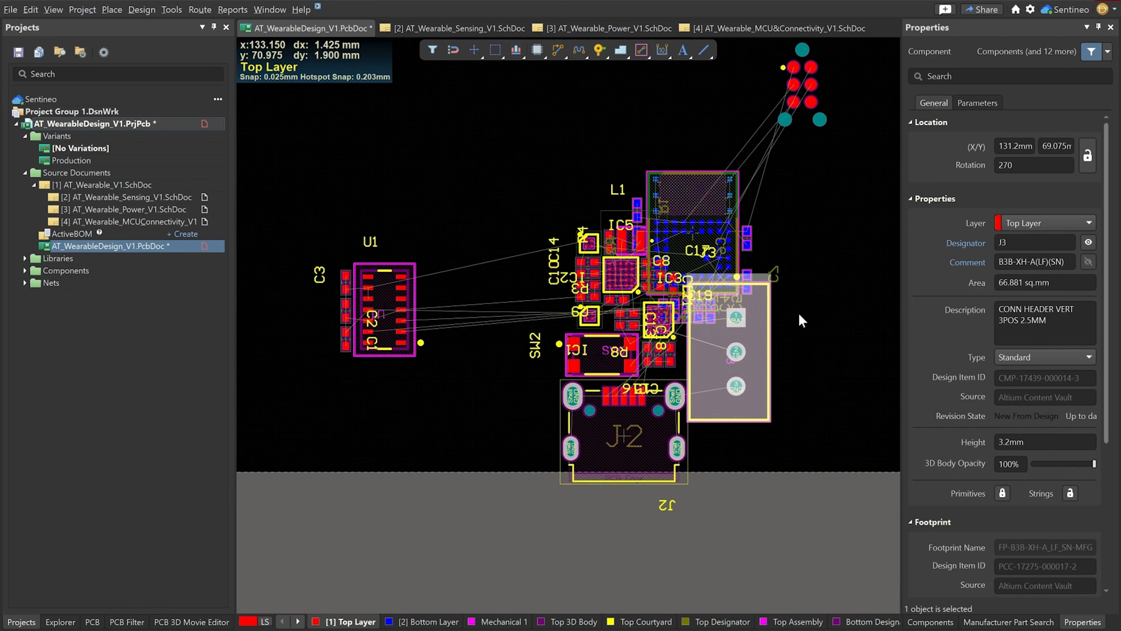
Step: Inspect the placement in 3D, comparing the Production variant with No Variations, and return to the 2D layout
key("3")
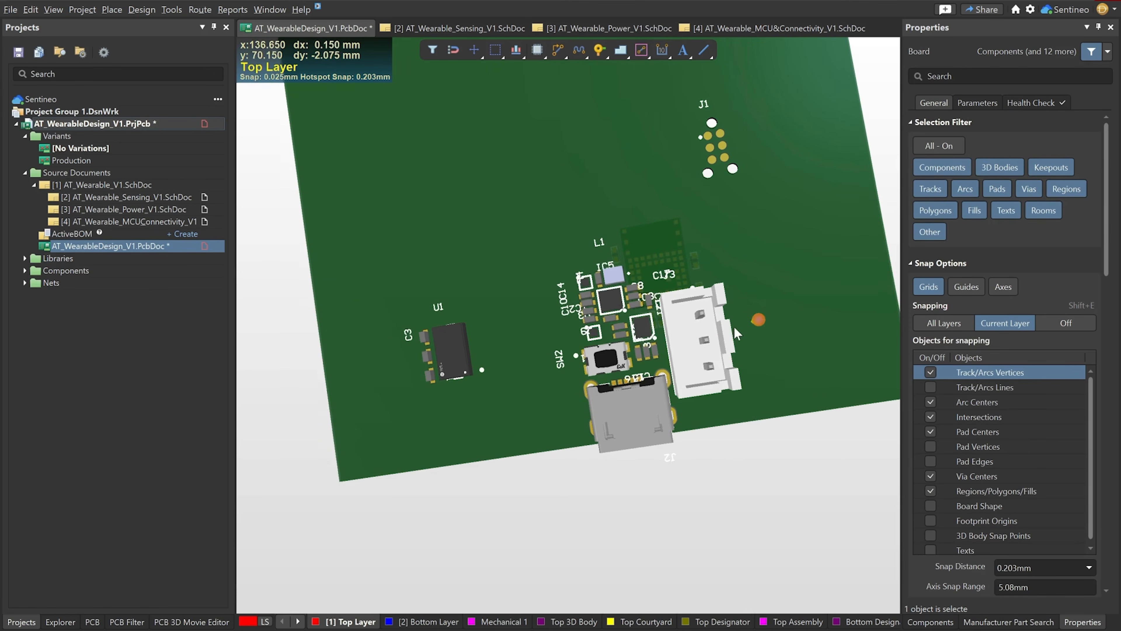
double_click(72, 161)
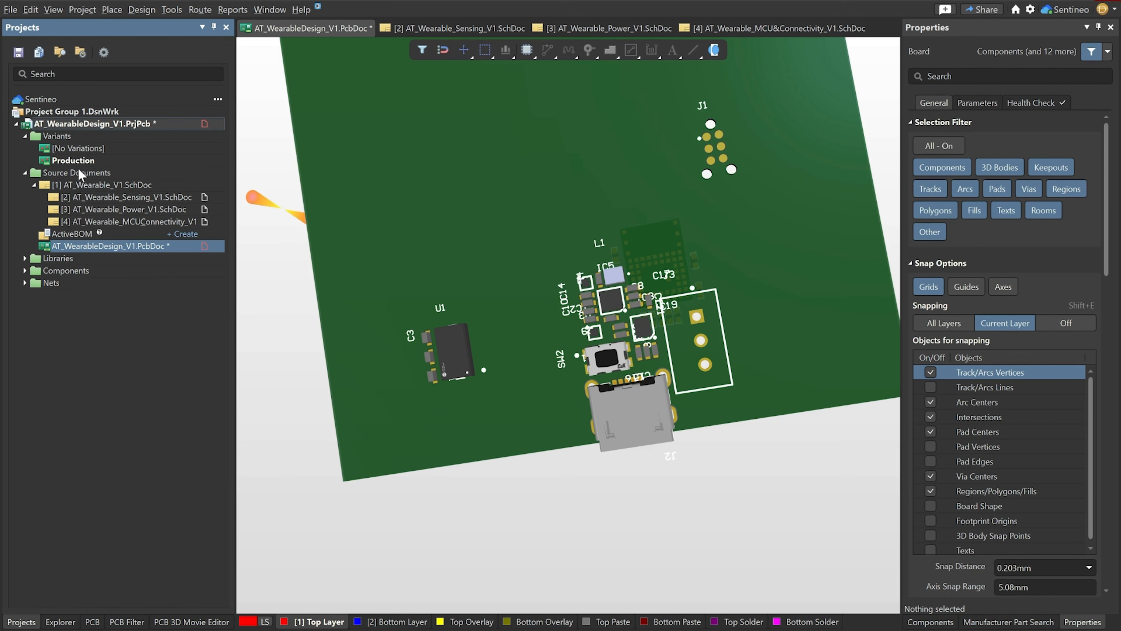
double_click(68, 148)
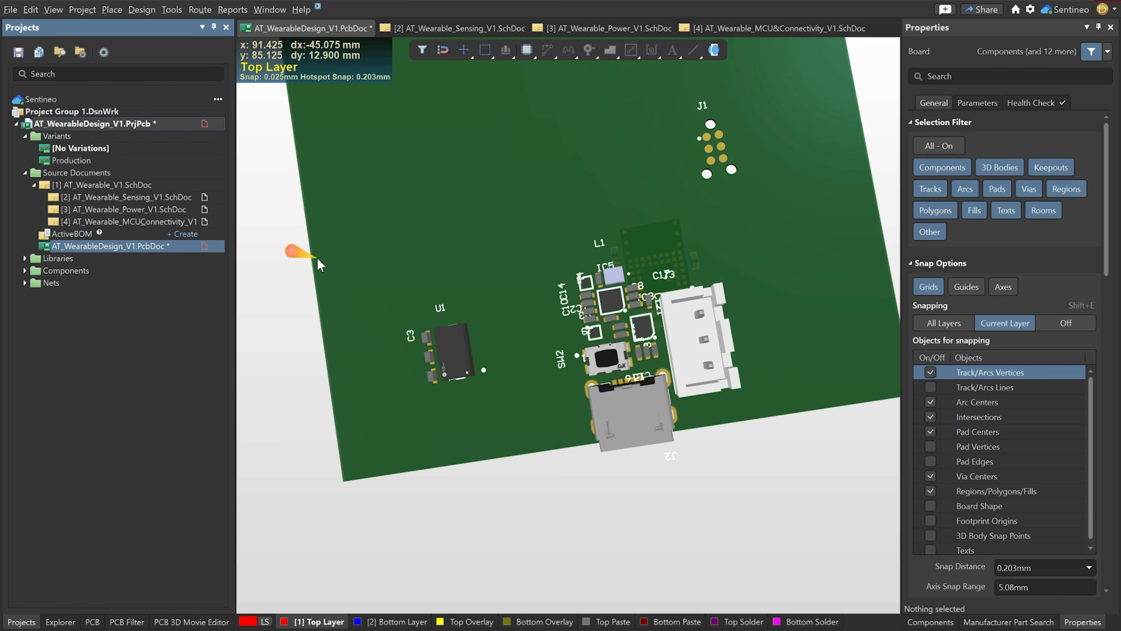
left_click_drag(470, 239, 491, 253)
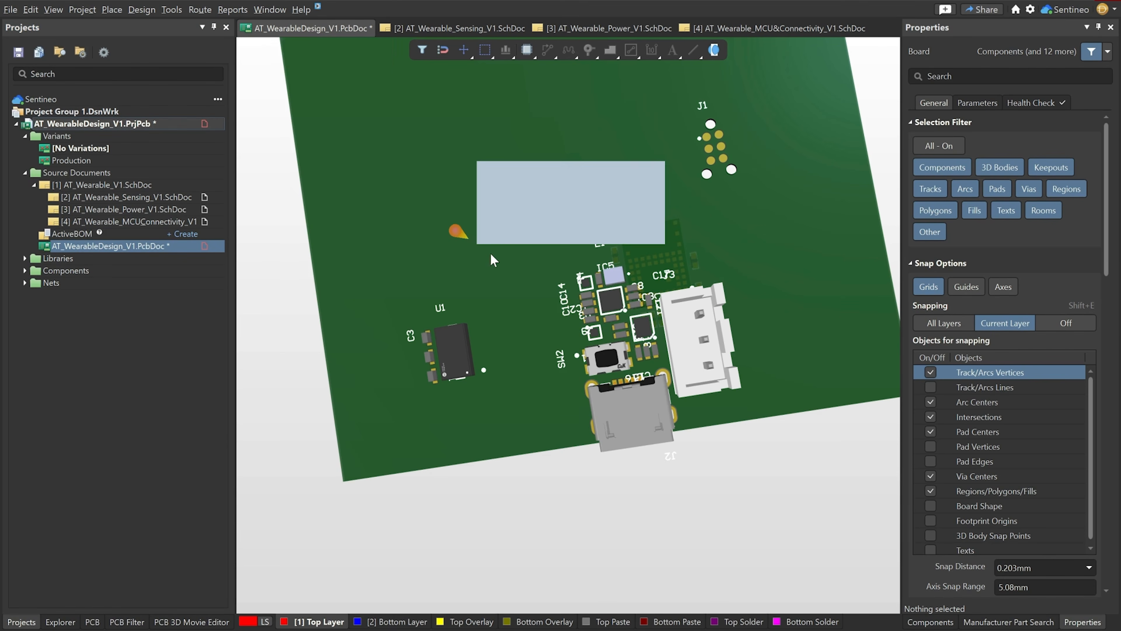
key("2")
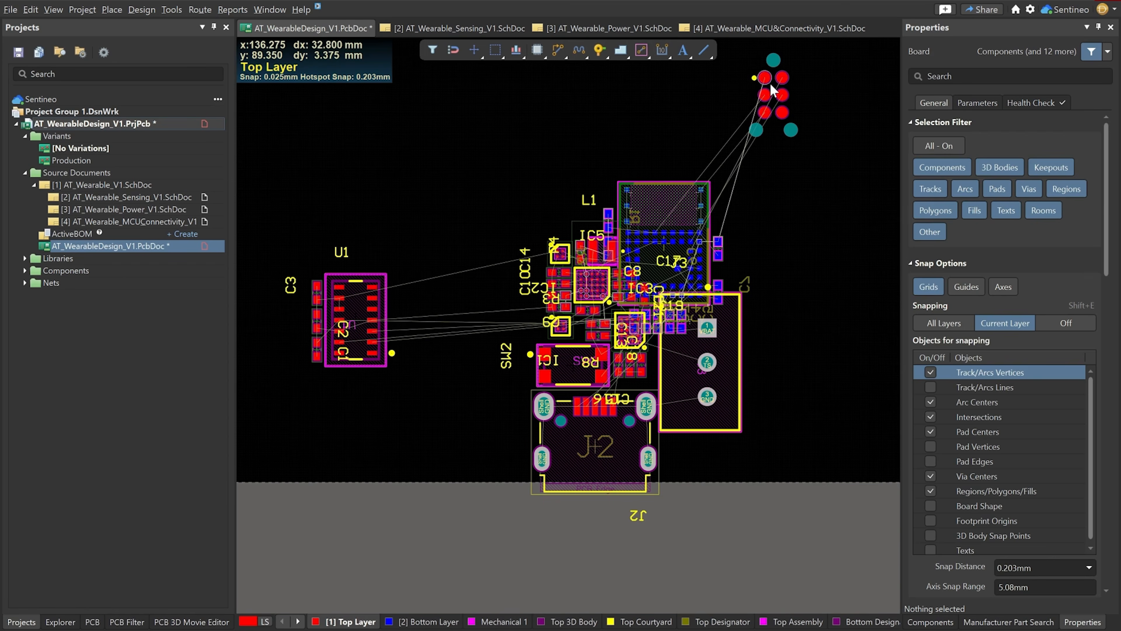
Step: Place programming header J1 on the bottom layer above the MCU module, rotated to 0° at X 124.75 mm, Y 86.275 mm
left_click_drag(778, 98, 643, 155)
key("space")
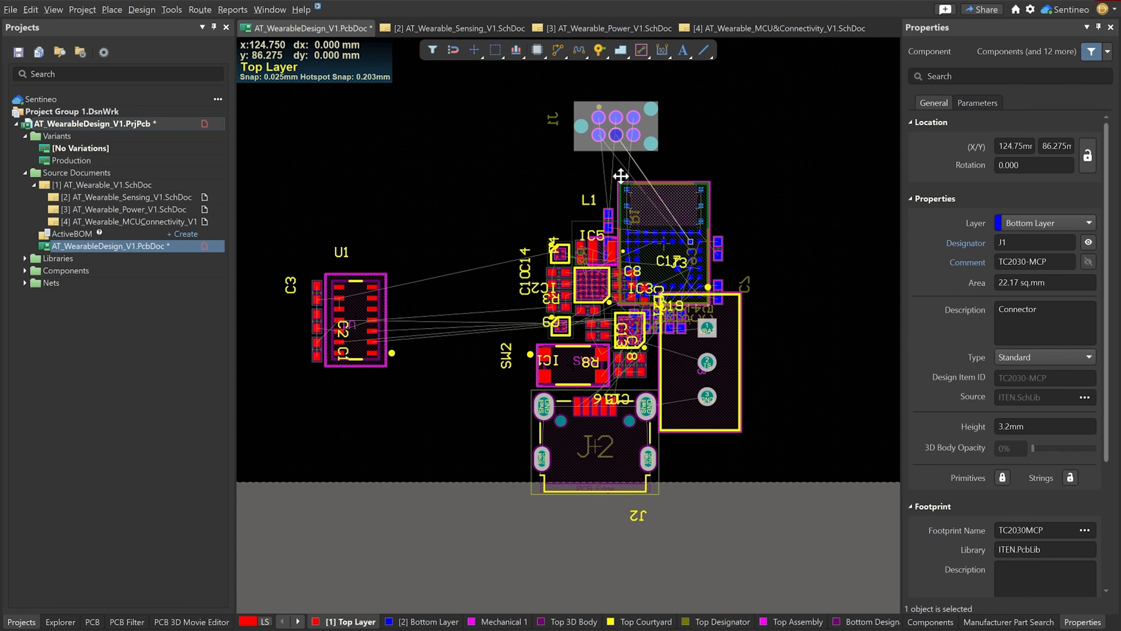
scroll(643, 155, "down", 1, "ctrl")
left_click(754, 192)
scroll(754, 193, "down", 1, "ctrl")
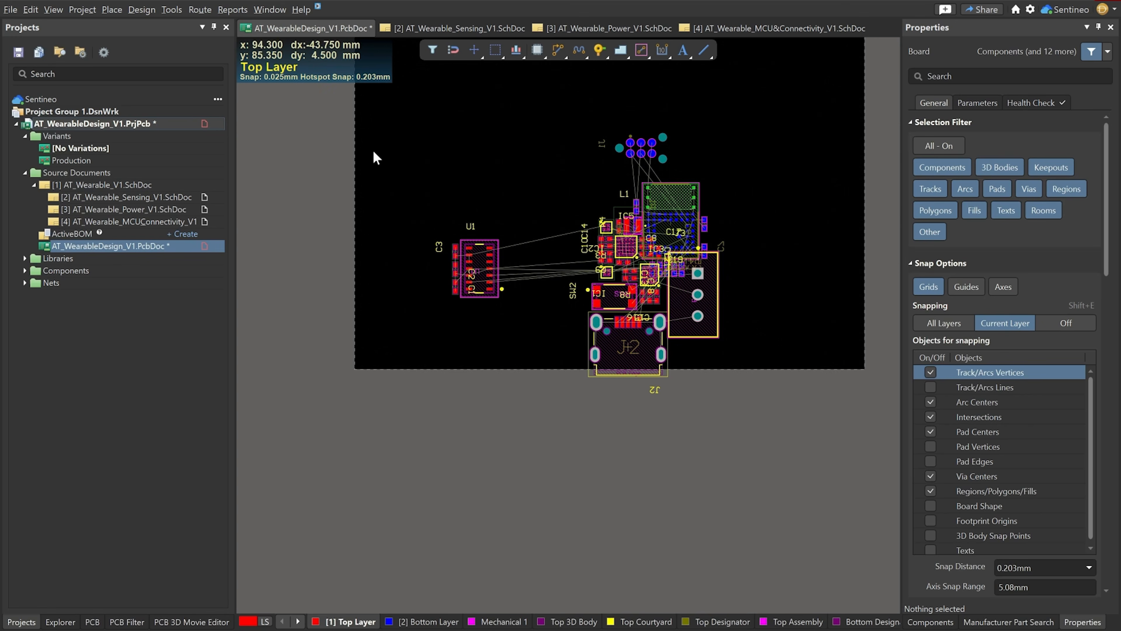
Step: Edit the board shape in board planning mode, pulling the right edge in to J3 and the top edge down to the MCU module
key("1")
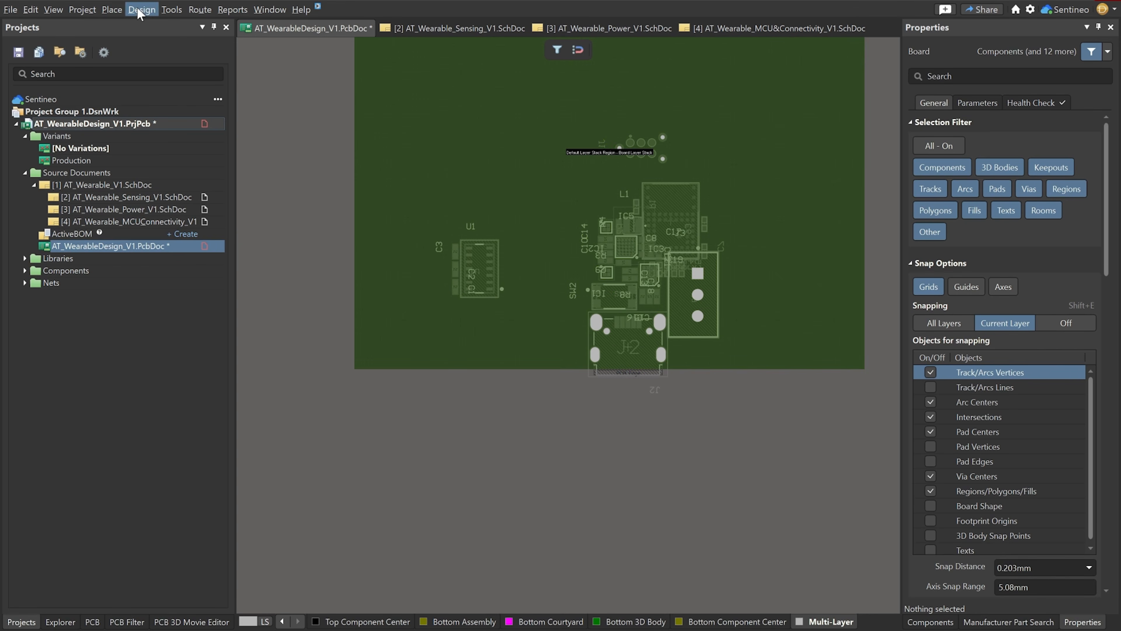
left_click(142, 9)
left_click(176, 73)
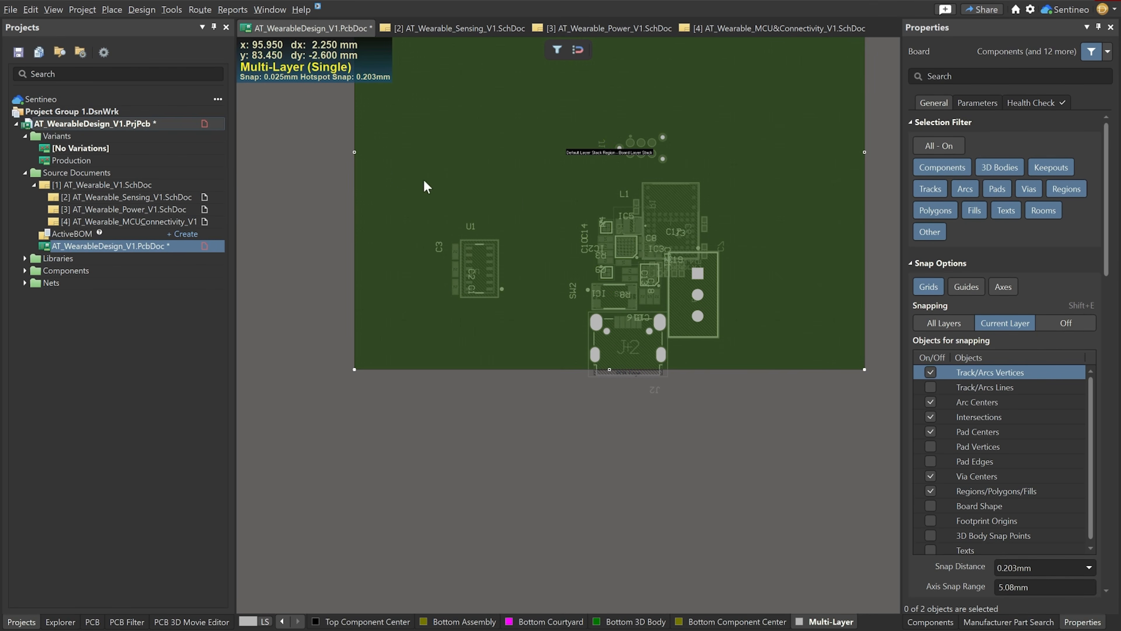
left_click_drag(864, 170, 719, 182)
scroll(642, 183, "up", 4)
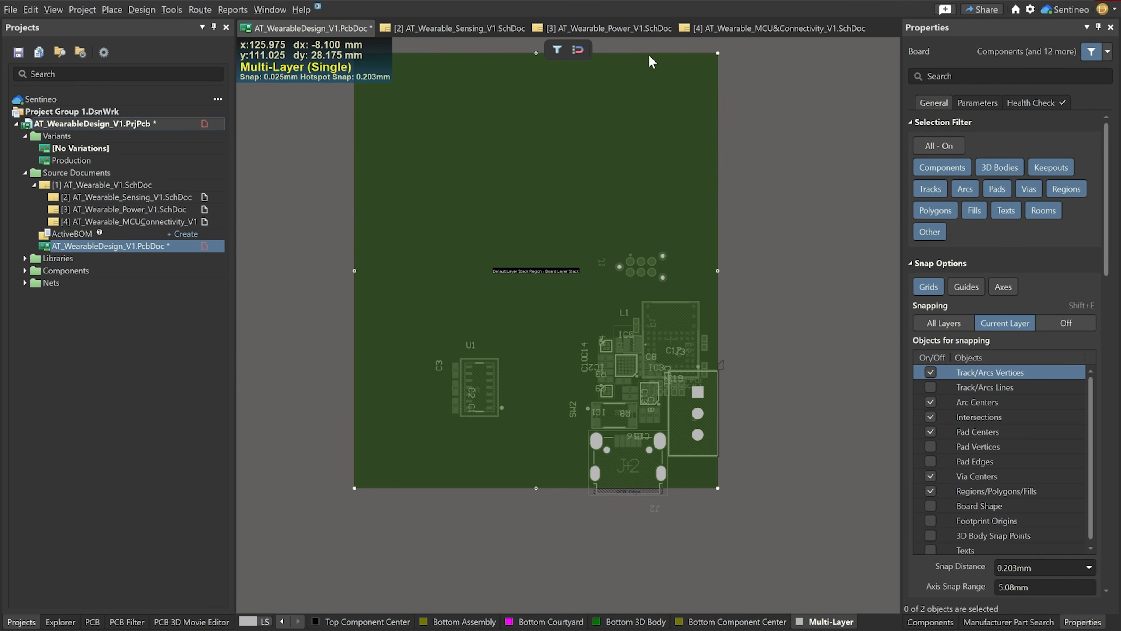
left_click_drag(649, 54, 617, 302)
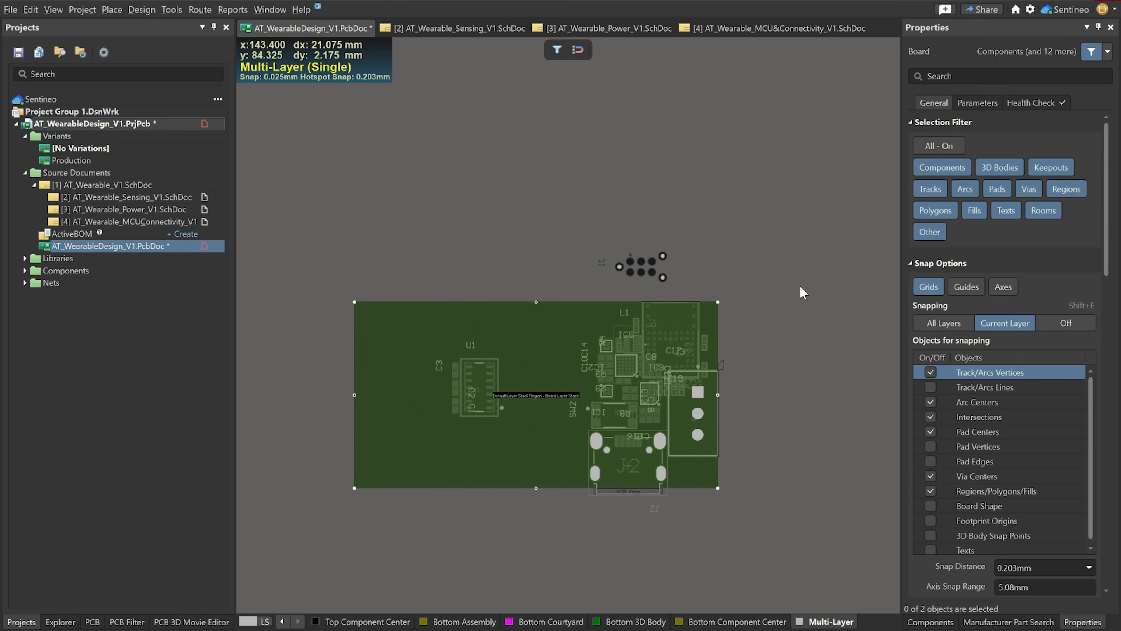
right_click(783, 357)
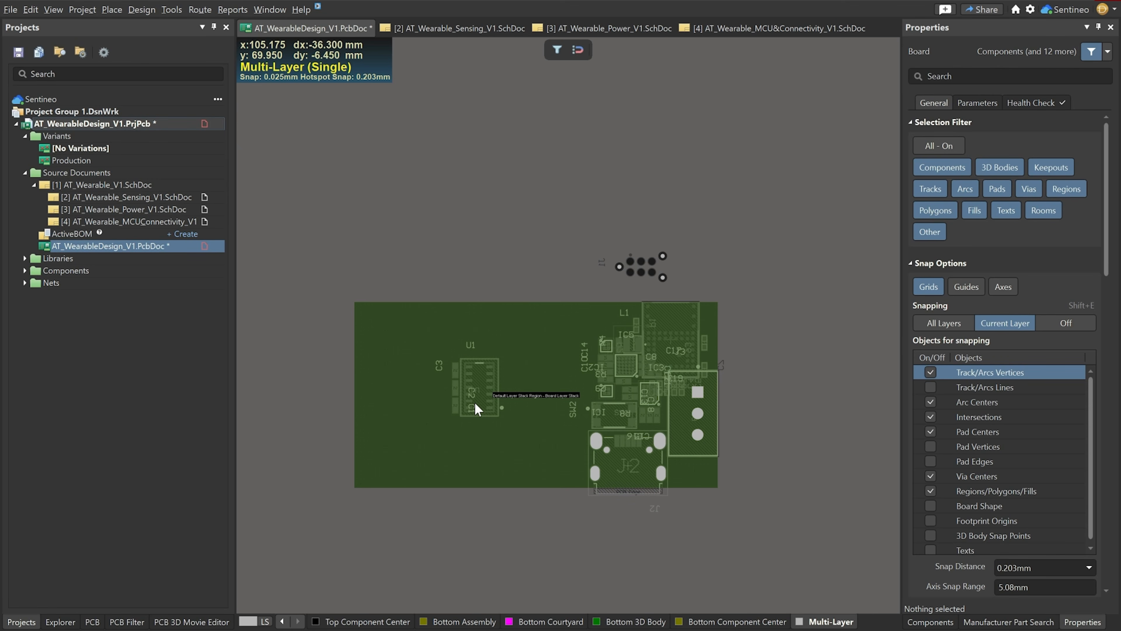
Step: Pull the board shape's left edge in to the capacitors beside U1 and return to the 2D layout
left_click(142, 10)
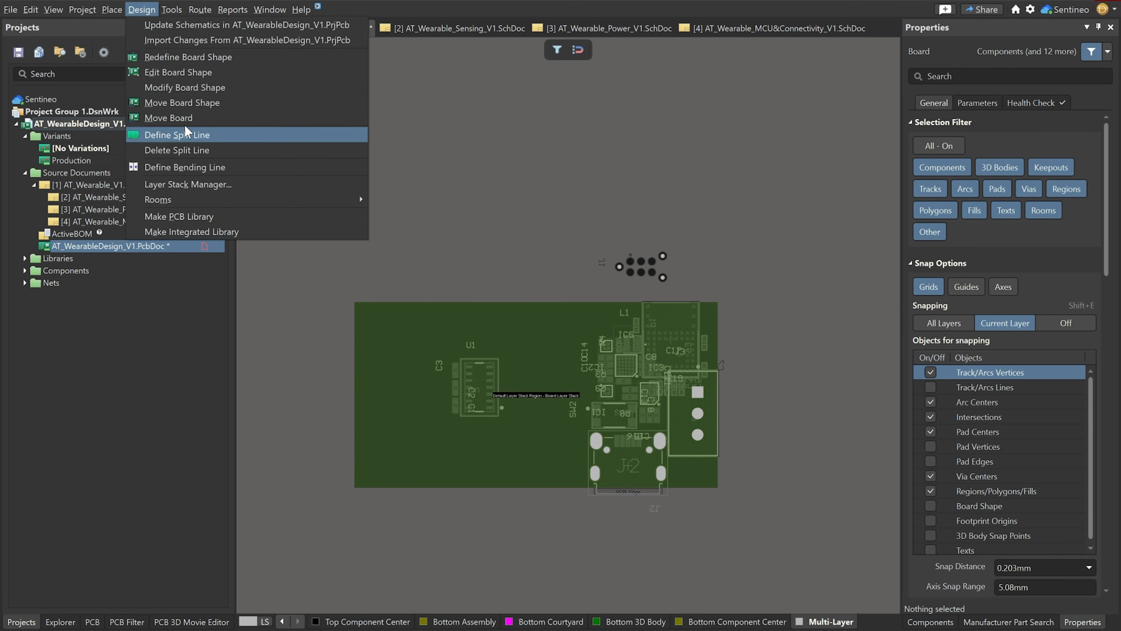
left_click(182, 87)
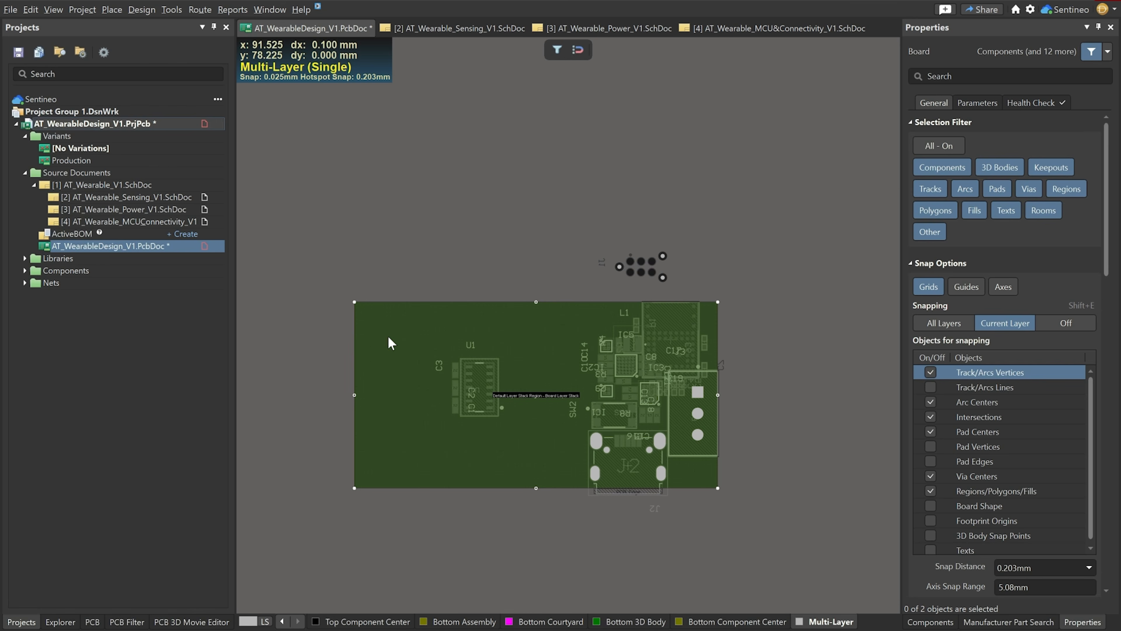
left_click_drag(388, 336, 450, 340)
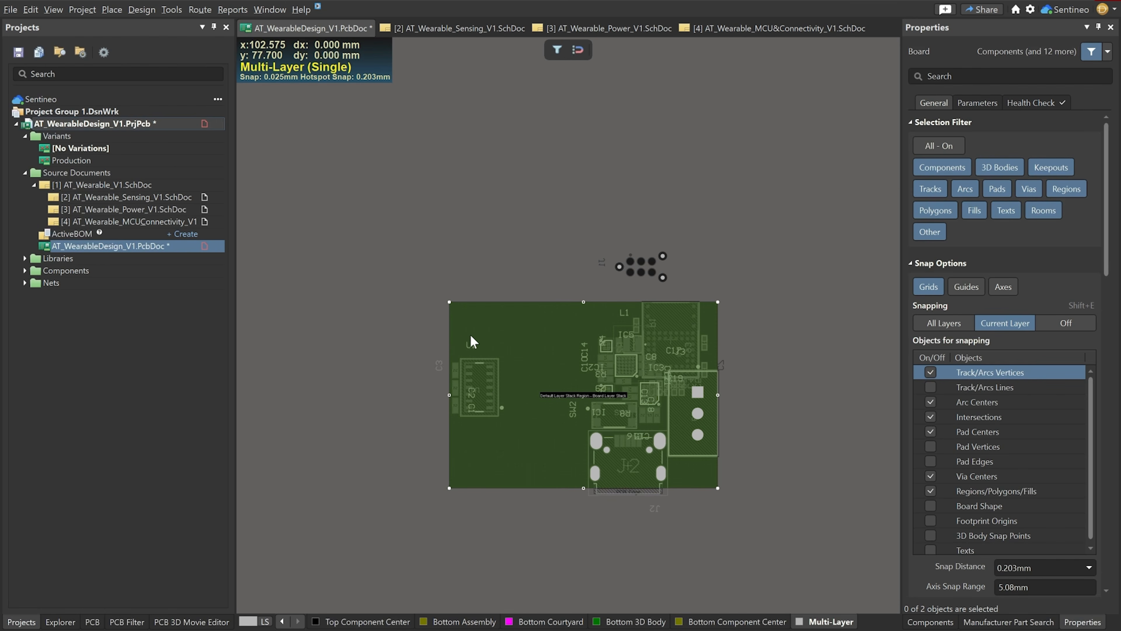
left_click(482, 219)
key("2")
scroll(493, 271, "down", 2)
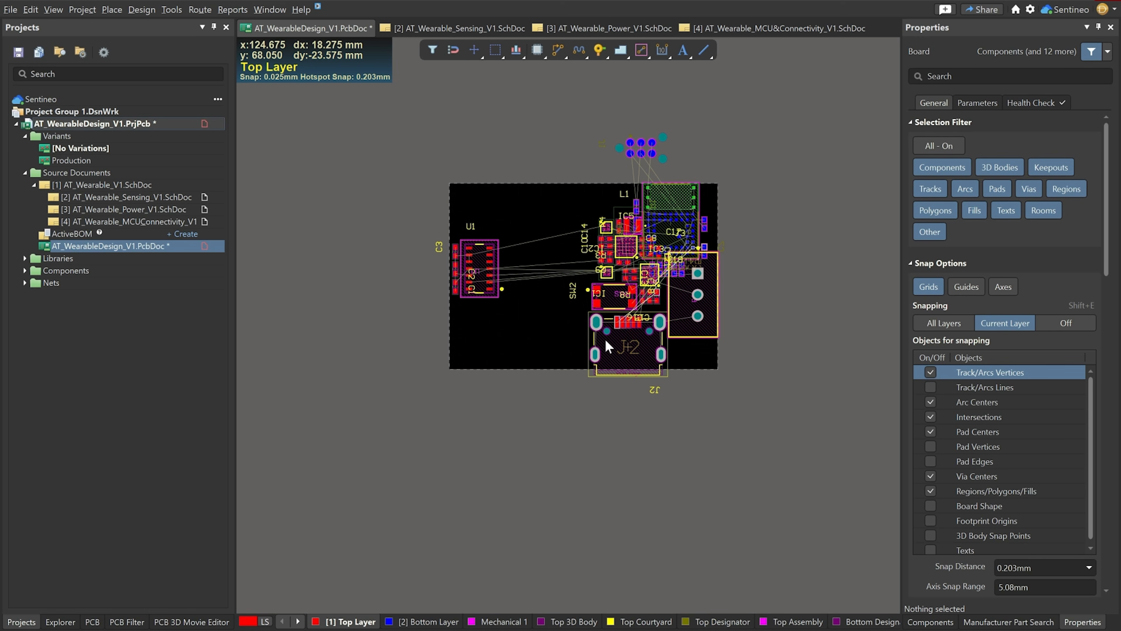
Step: Select header J1 and examine its programming header connections on the MCU&Connectivity schematic before returning to the PCB
scroll(578, 312, "up", 1, "ctrl")
scroll(662, 221, "up", 2, "ctrl")
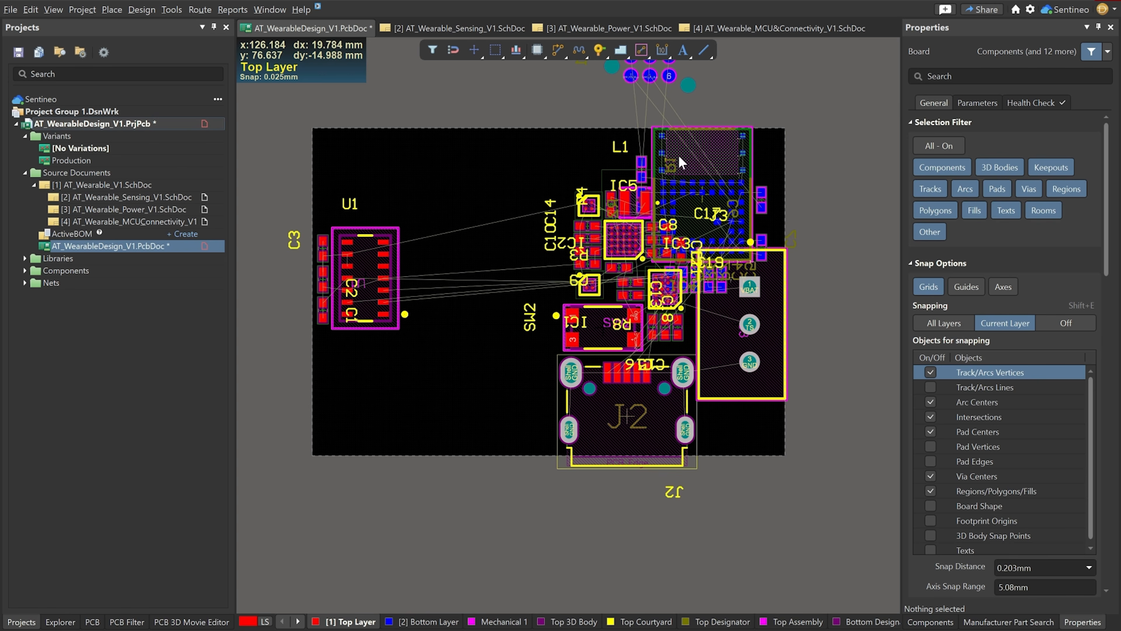
scroll(679, 155, "up", 3)
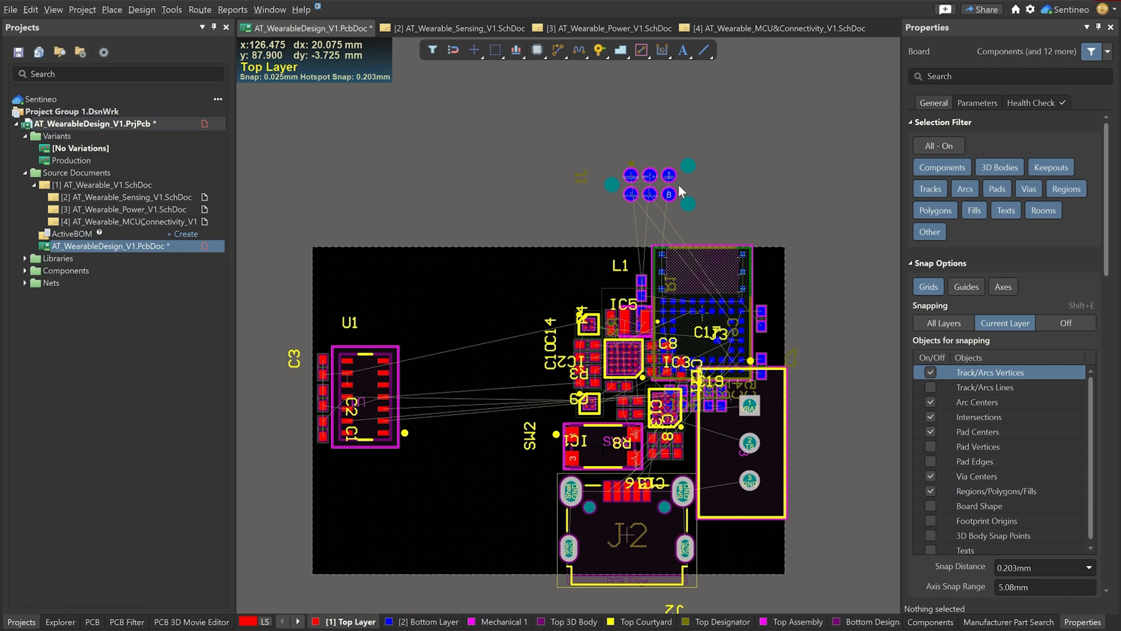
left_click(659, 185)
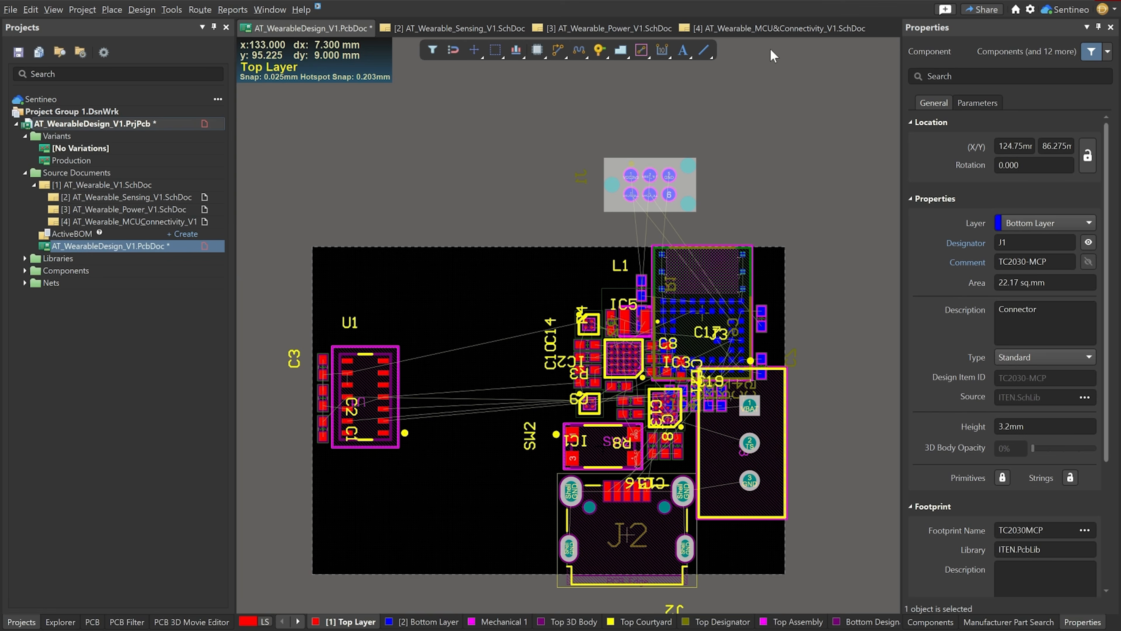
left_click(756, 28)
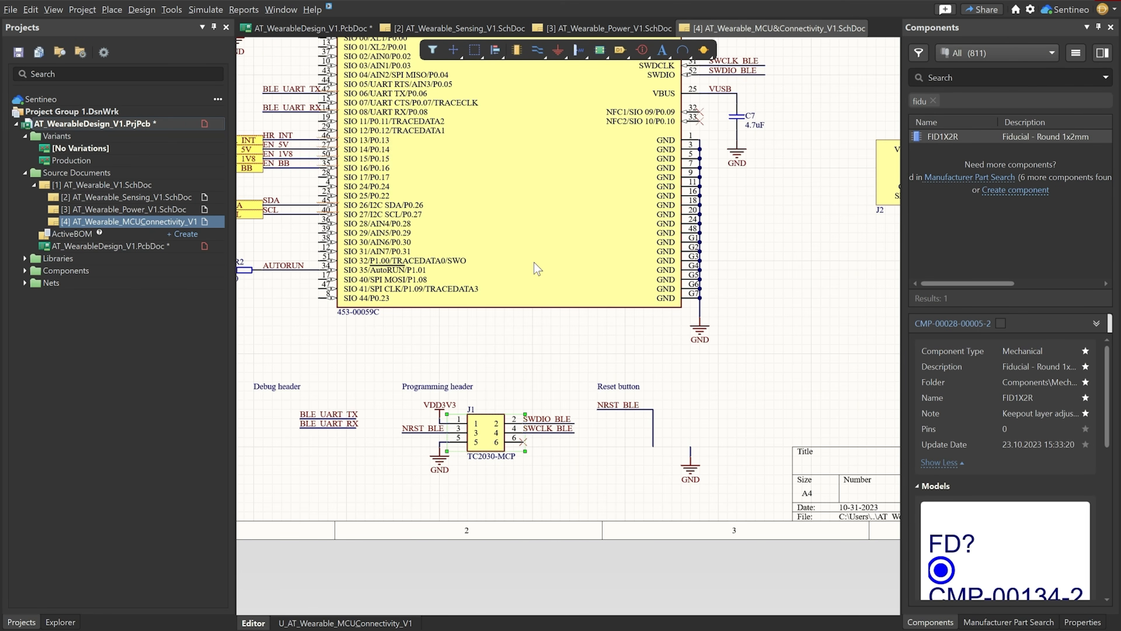
scroll(428, 415, "up", 1)
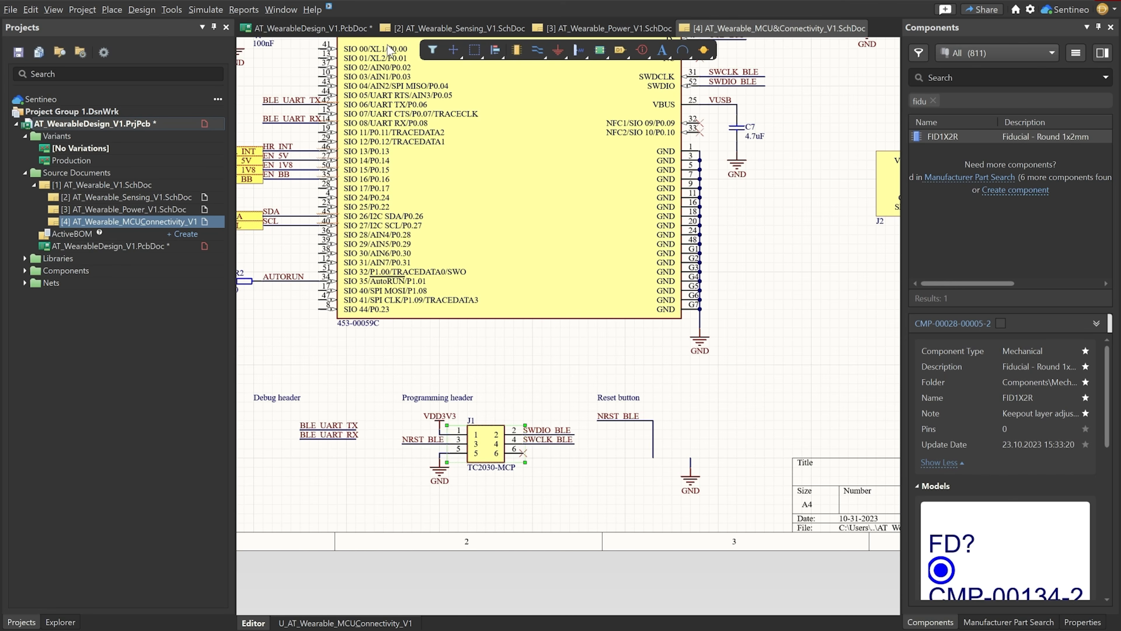
left_click(314, 26)
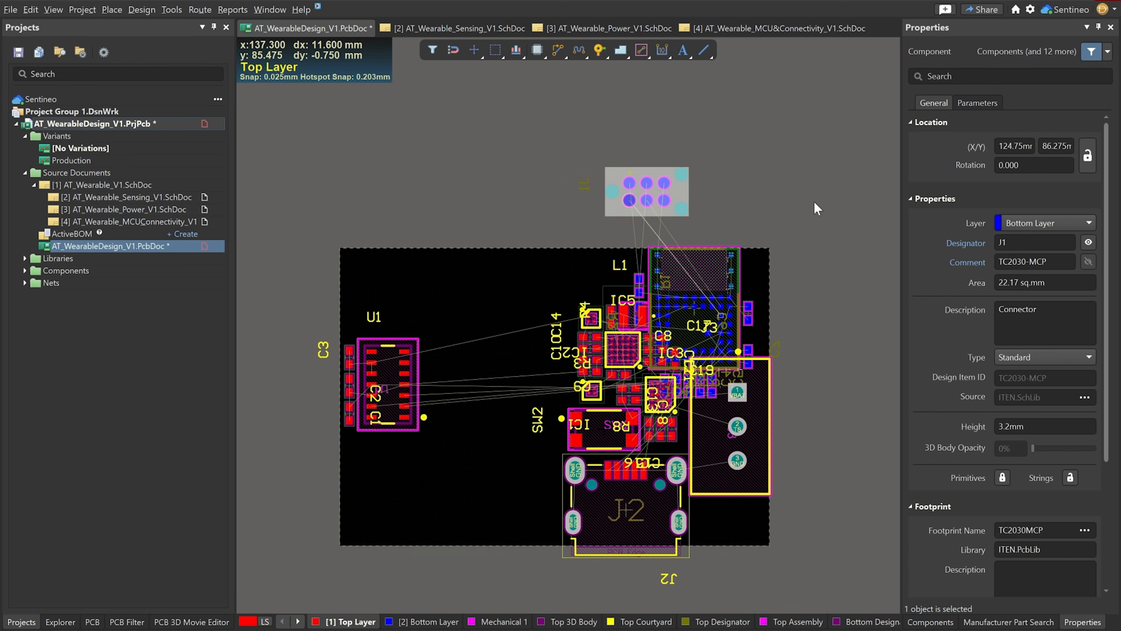
Step: Move J1 into the board's lower right corner beneath J3, rotated to 180° at about X 131.4 mm, Y 62.4 mm
right_click_drag(814, 203, 848, 127)
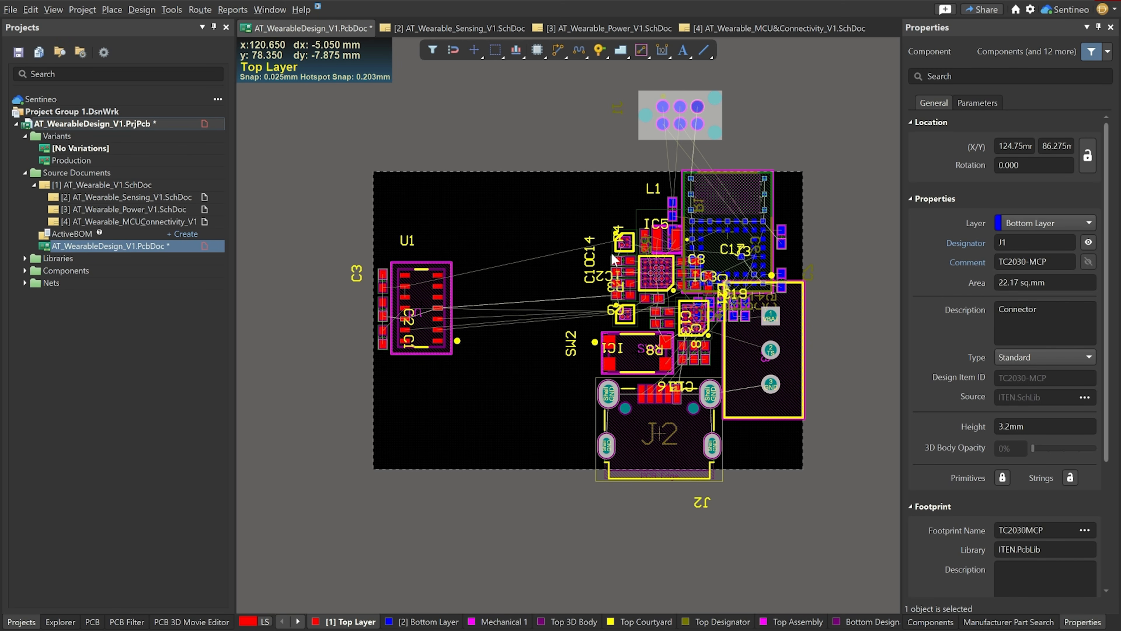
left_click_drag(693, 112, 764, 452)
key("space")
key("space")
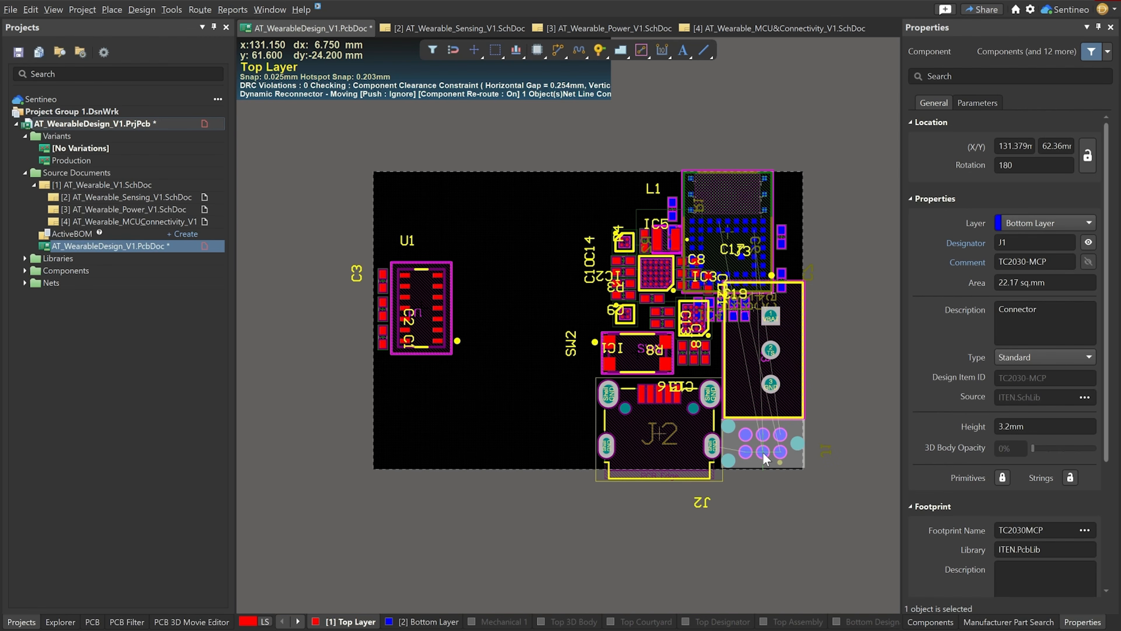
Step: Move header J1 out into the open board area, rotate it, and refit it in the board's lower right corner beneath J3
left_click_drag(762, 453, 635, 202)
key("space")
key("space")
left_click_drag(641, 202, 767, 443)
left_click(826, 376)
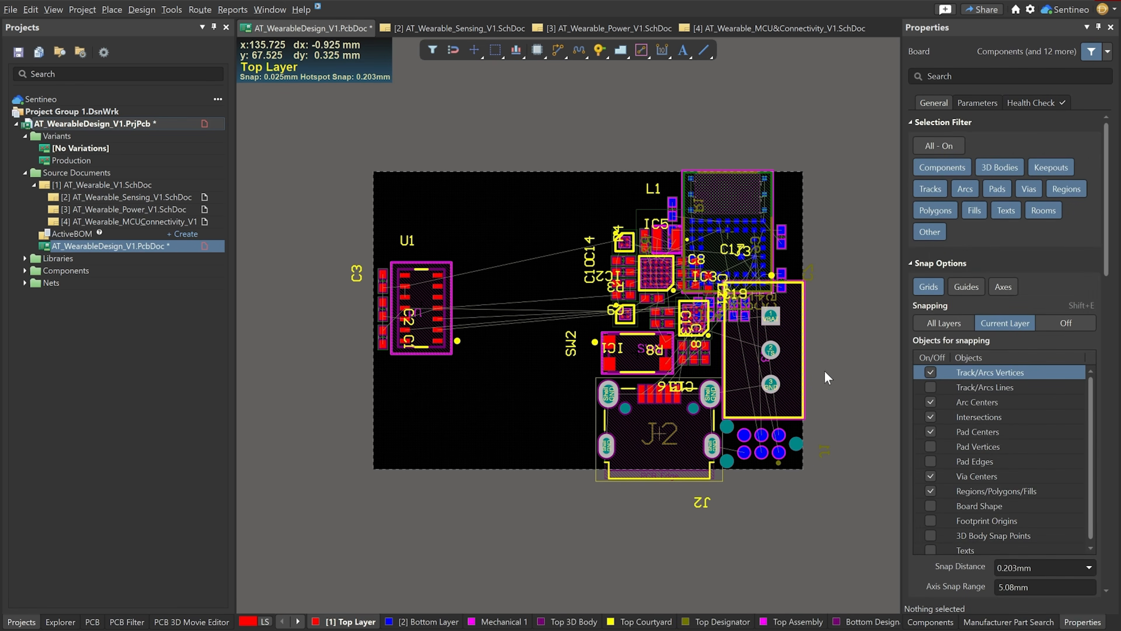
Step: Examine J1's pads and alignment holes in 3D from both the underside and the top of the board, returning to the 2D layout
key("3")
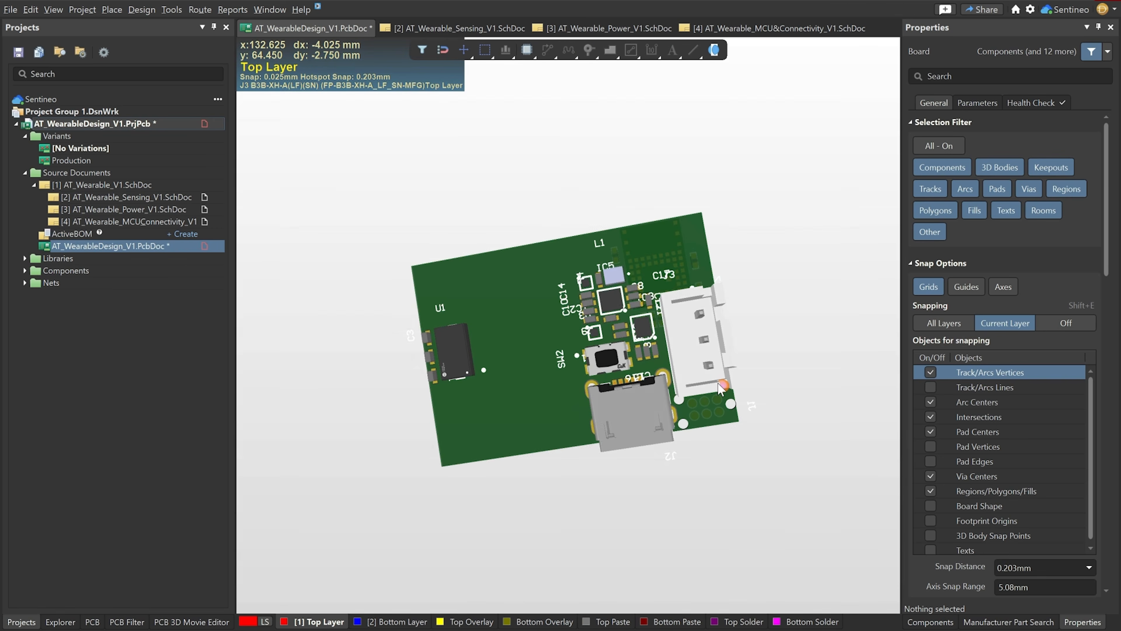
key("v")
key("b")
right_click_drag(716, 332, 577, 341)
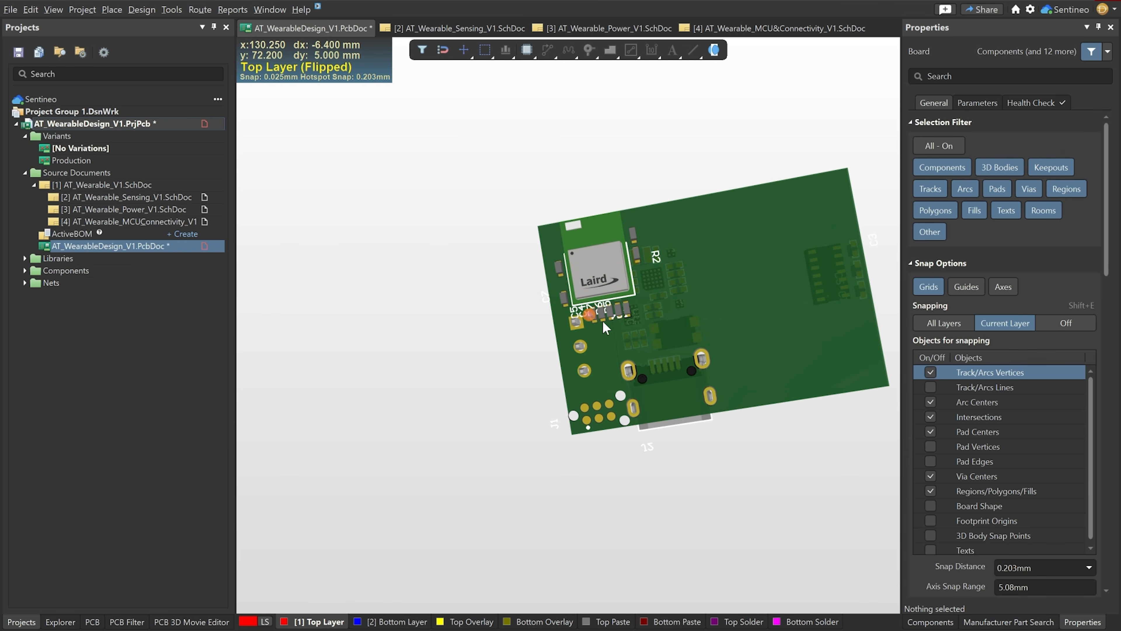
scroll(592, 414, "up", 5, "ctrl")
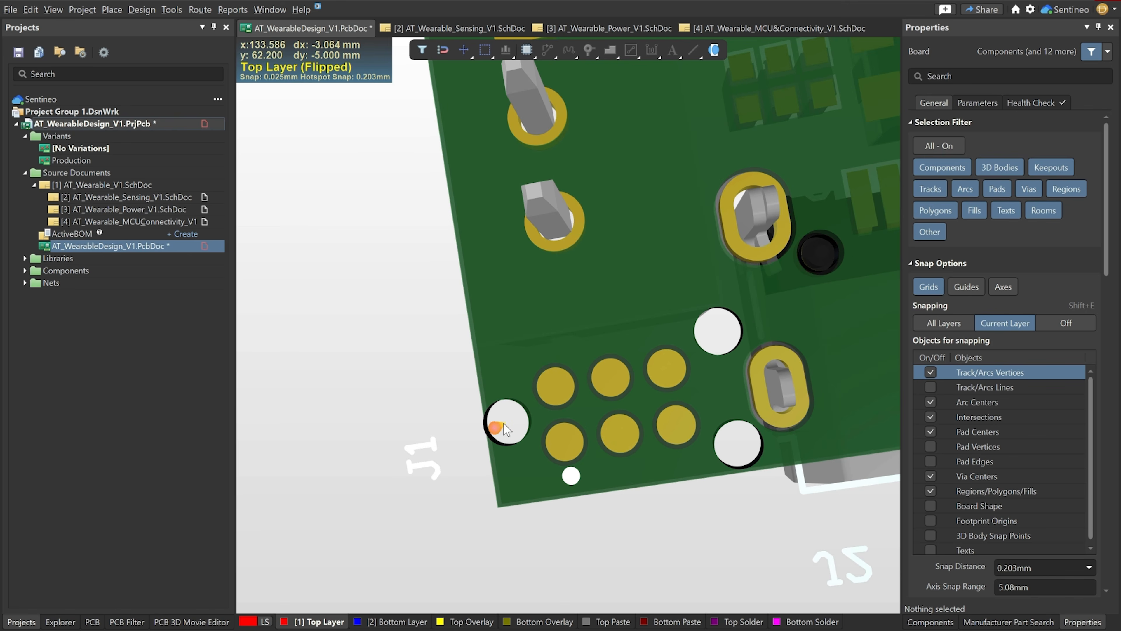
right_click_drag(505, 427, 460, 414, "shift")
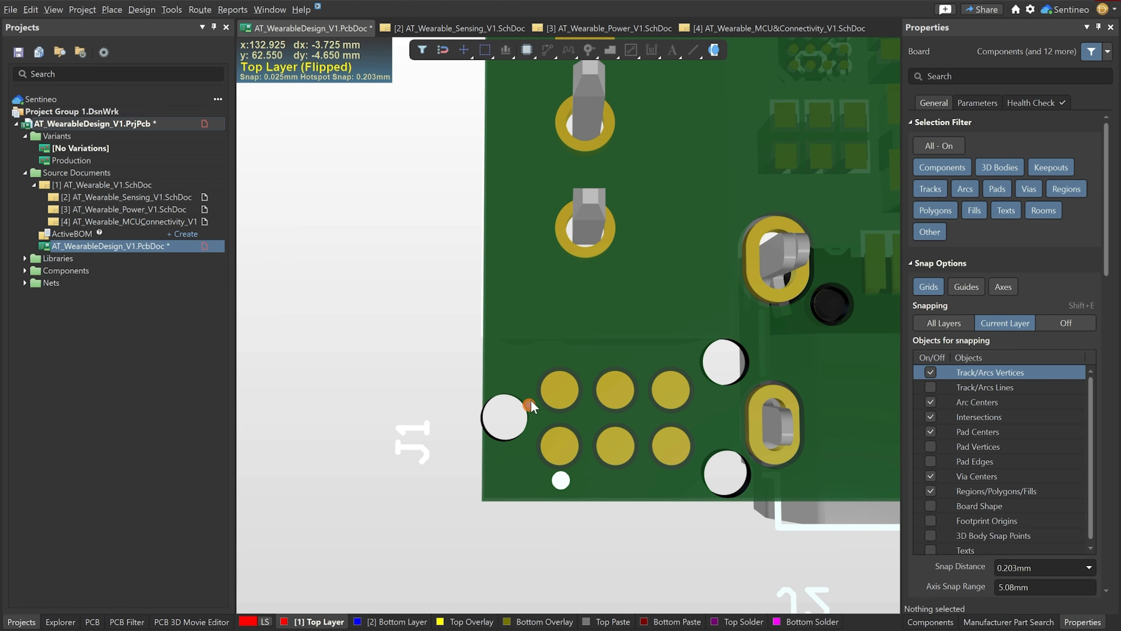
scroll(534, 399, "down", 2, "ctrl")
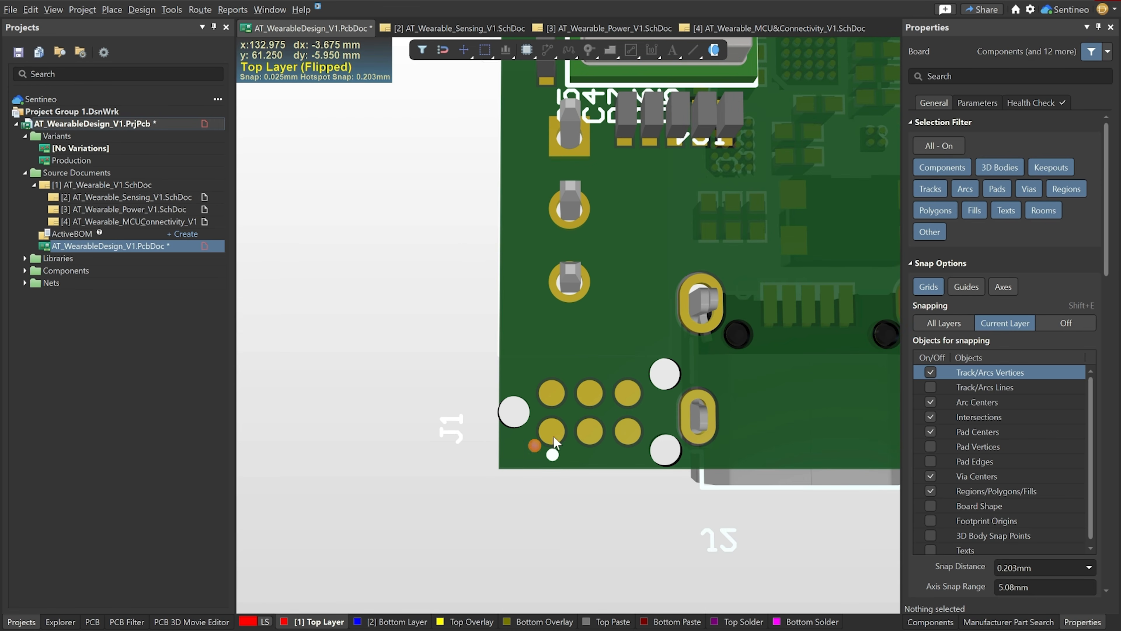
scroll(546, 428, "down", 1, "ctrl")
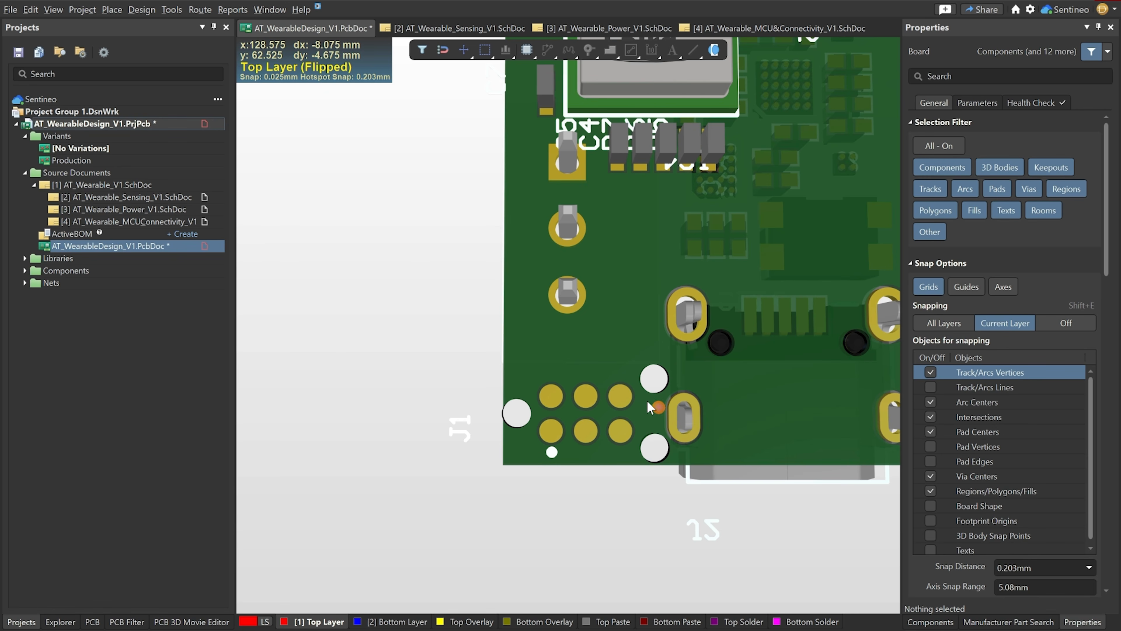
key("v")
key("b")
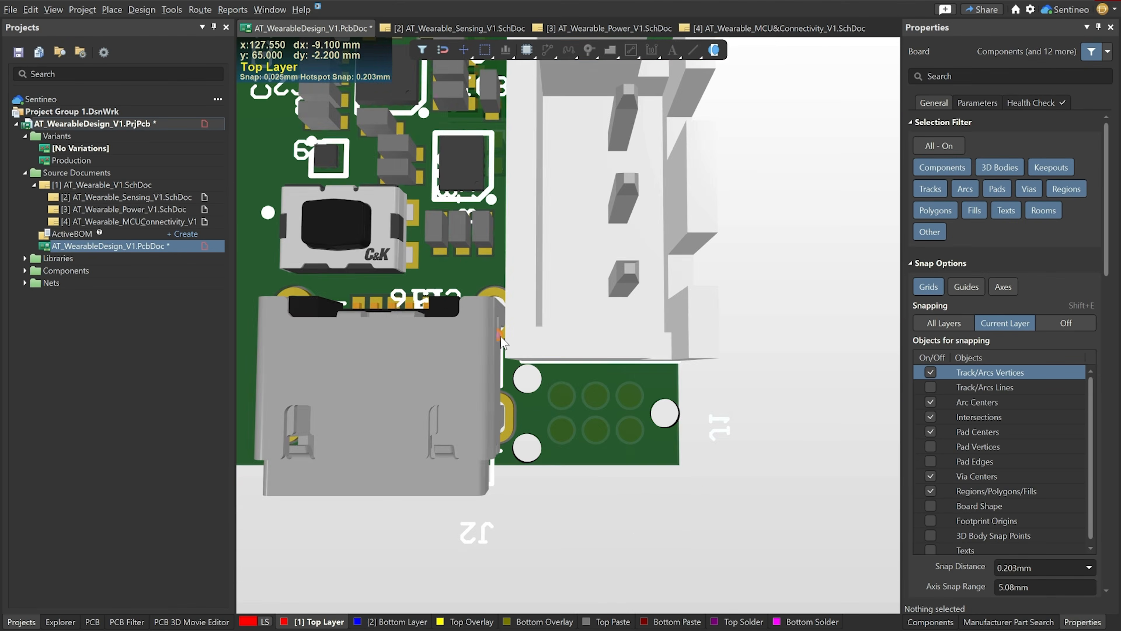
key("ctrl+Page_Down")
key("2")
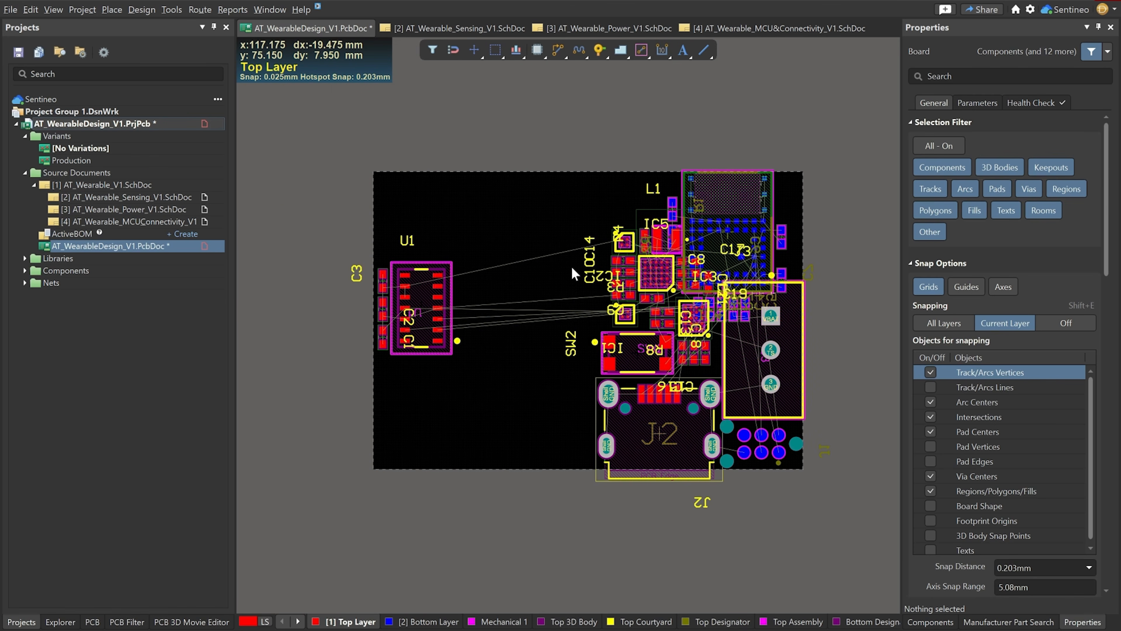
Step: Hide the Top Overlay layer in the 2D layout and save the PCB document
left_click(297, 622)
left_click(298, 621)
left_click(297, 622)
left_click(298, 621)
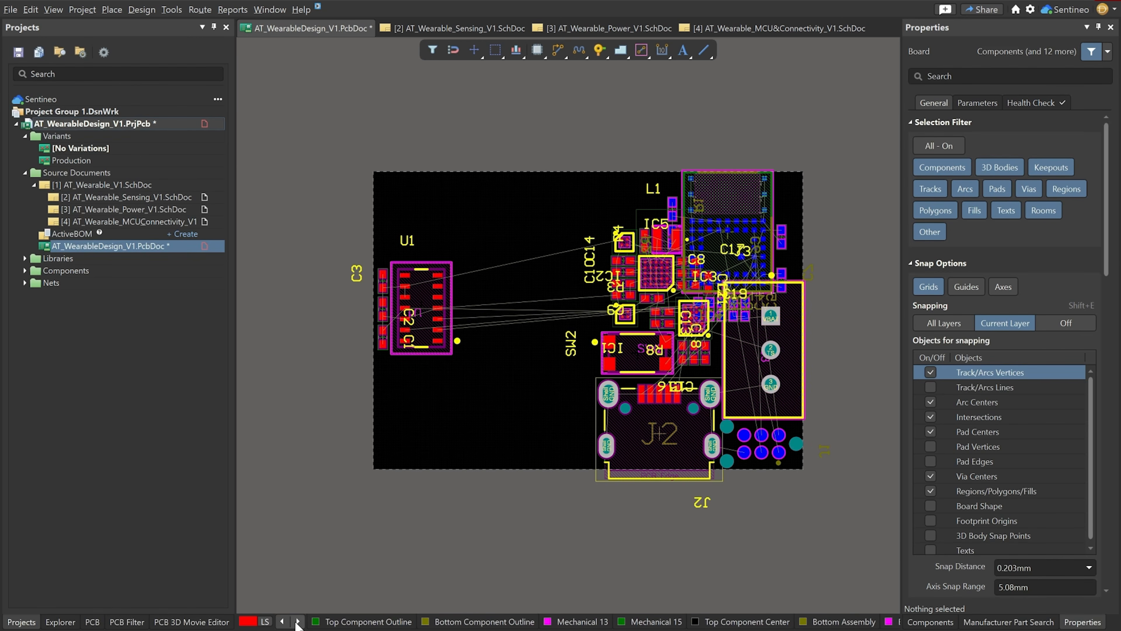
left_click(298, 621)
left_click(297, 622)
left_click(298, 622)
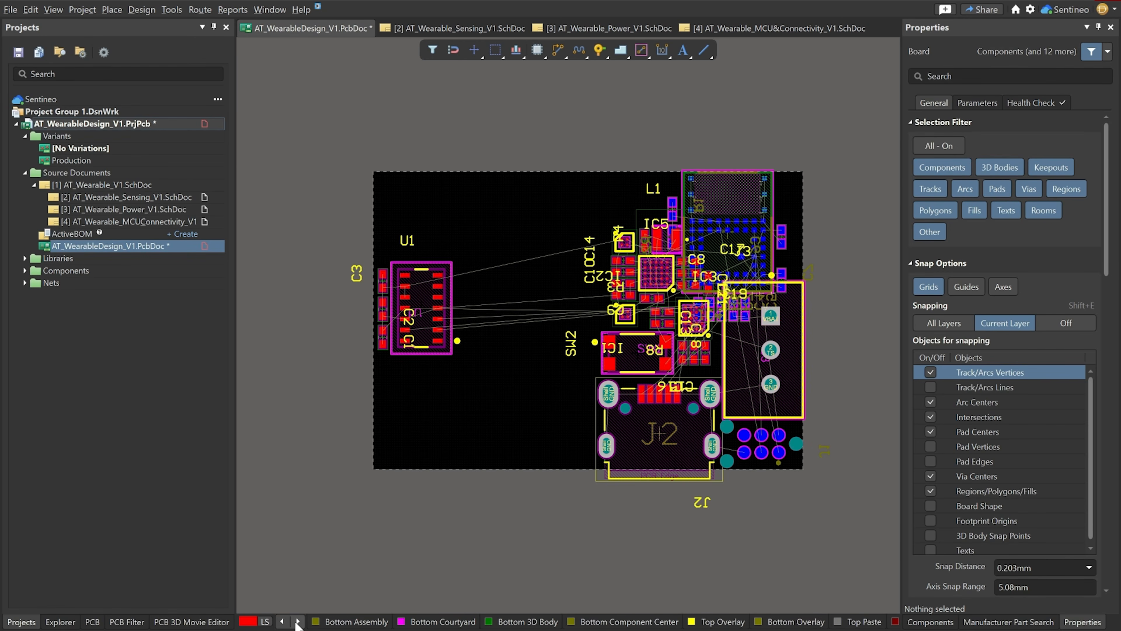
right_click(719, 623)
left_click(778, 445)
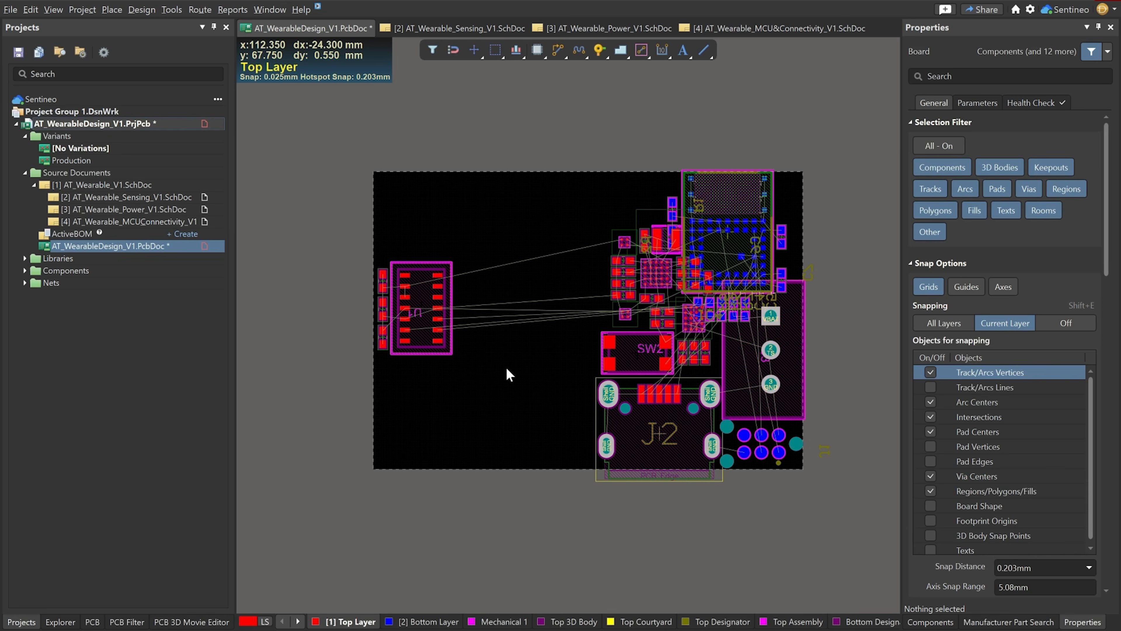
key("ctrl+s")
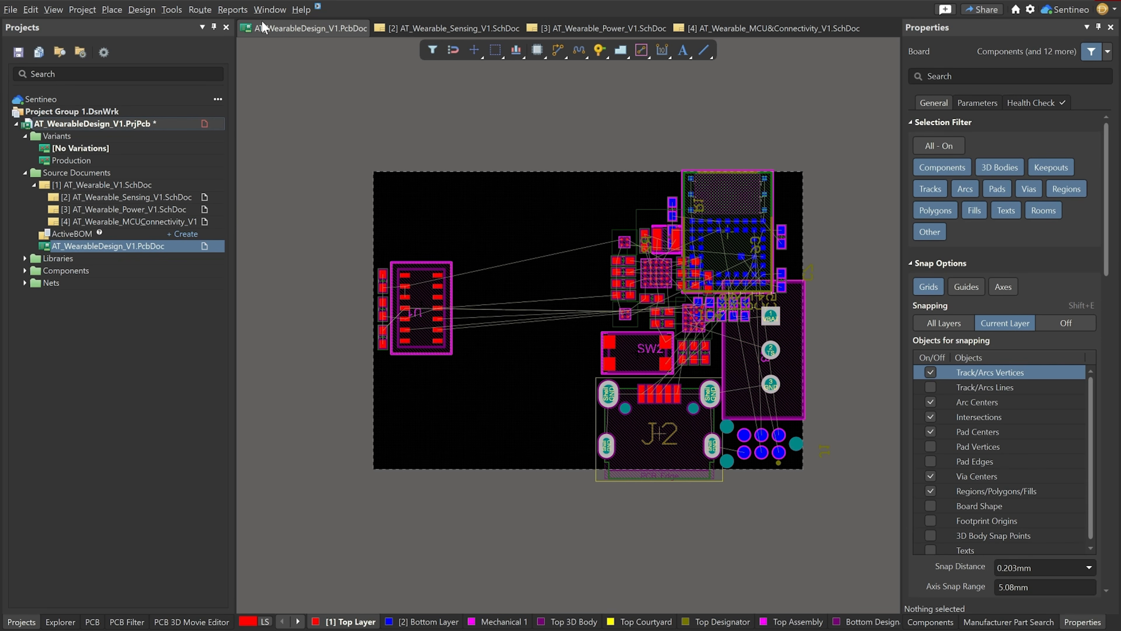
Step: Open the Layer Stack Manager and add one plane layer with dielectrics below the Top Layer, keeping the stack symmetrical
left_click(172, 10)
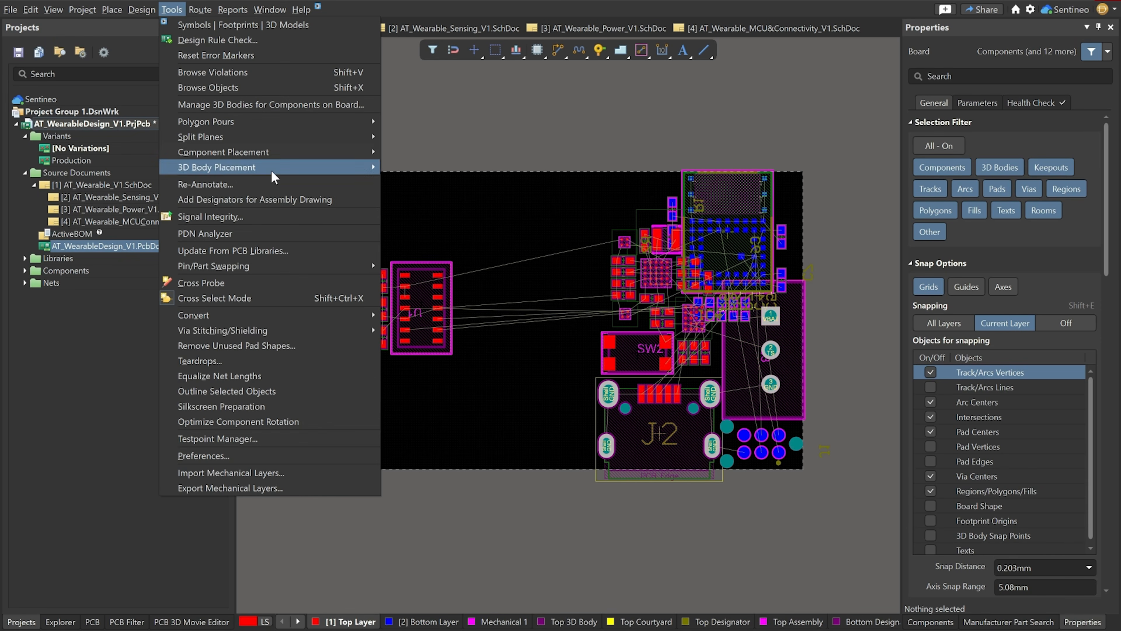
mouse_move(142, 10)
left_click(190, 138)
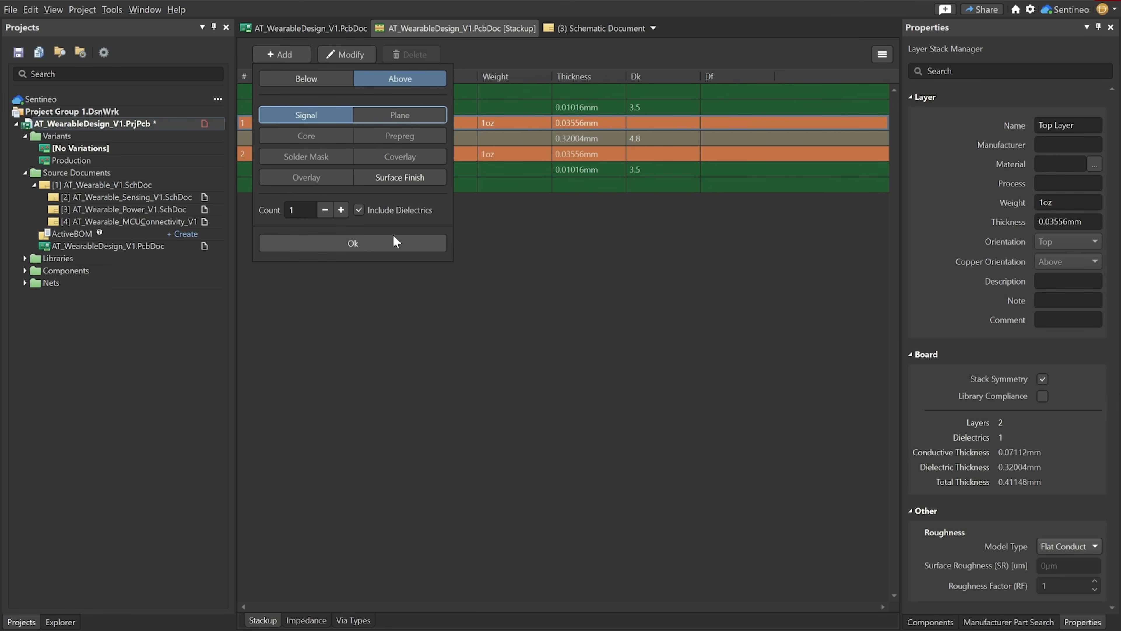
left_click(312, 80)
left_click(396, 116)
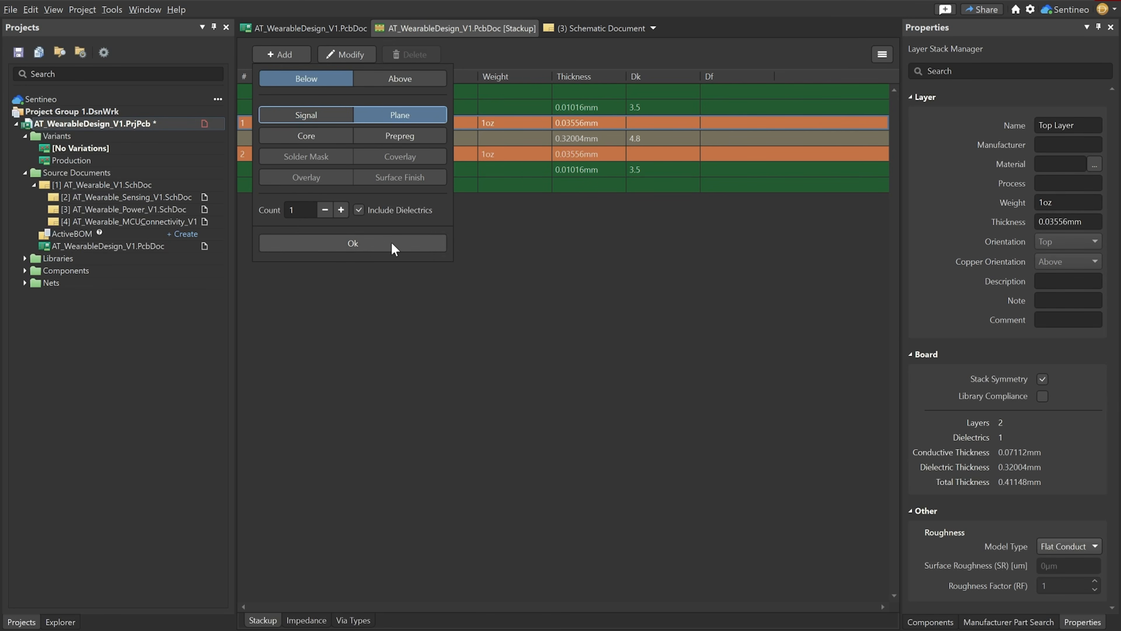
left_click(386, 245)
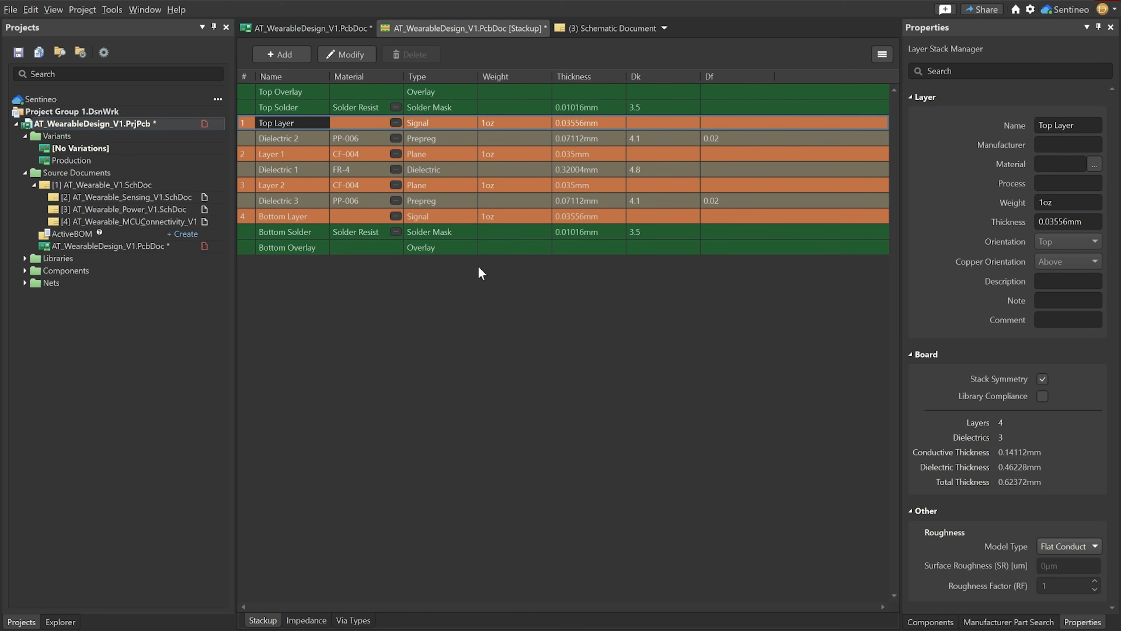
Step: Enable the Rigid/Flex feature for the board and add a second layer stack beside Board Layer Stack
left_click(883, 54)
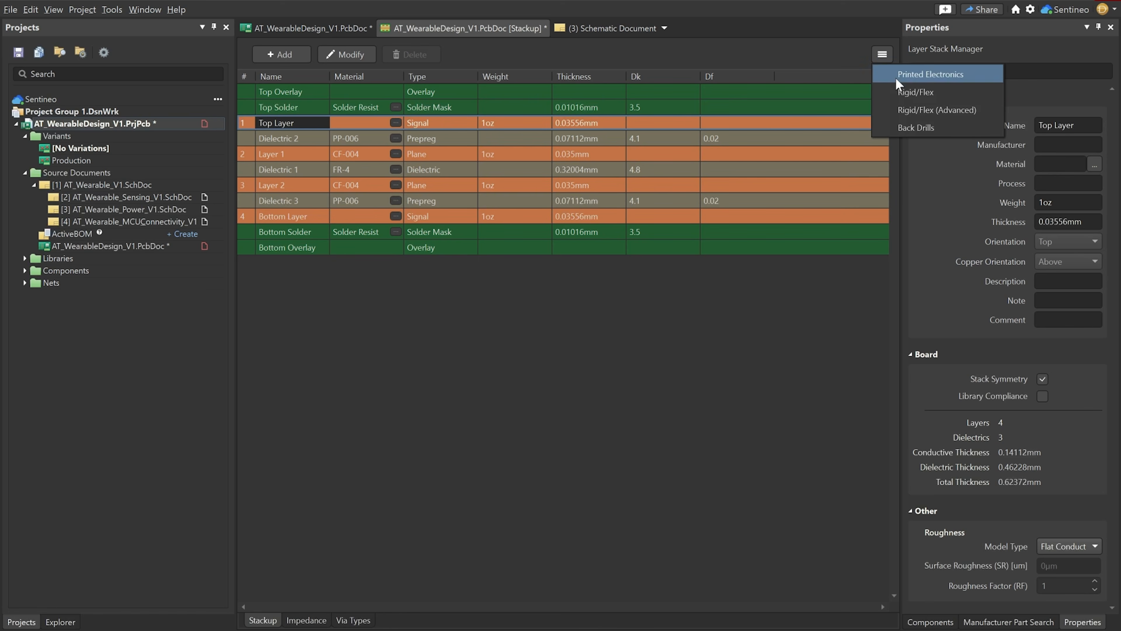
left_click(901, 92)
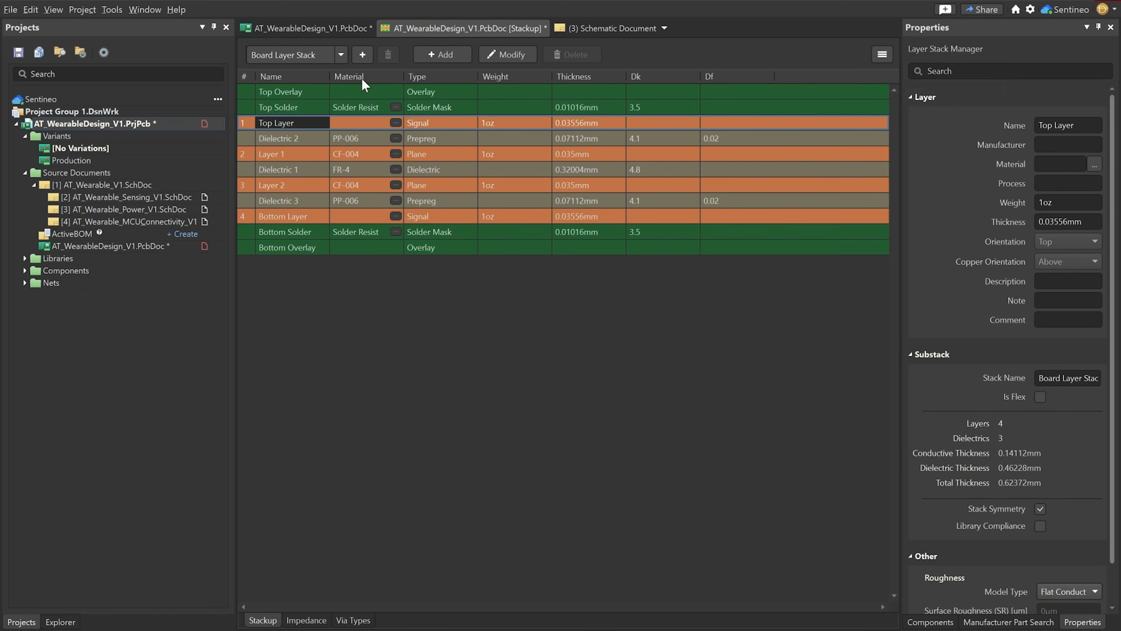
left_click(363, 54)
Step: Exclude every layer except Layer 2, Dielectric 3 and Bottom Layer from Stack1, including both solder masks and overlays
left_click(246, 92)
left_click(246, 108)
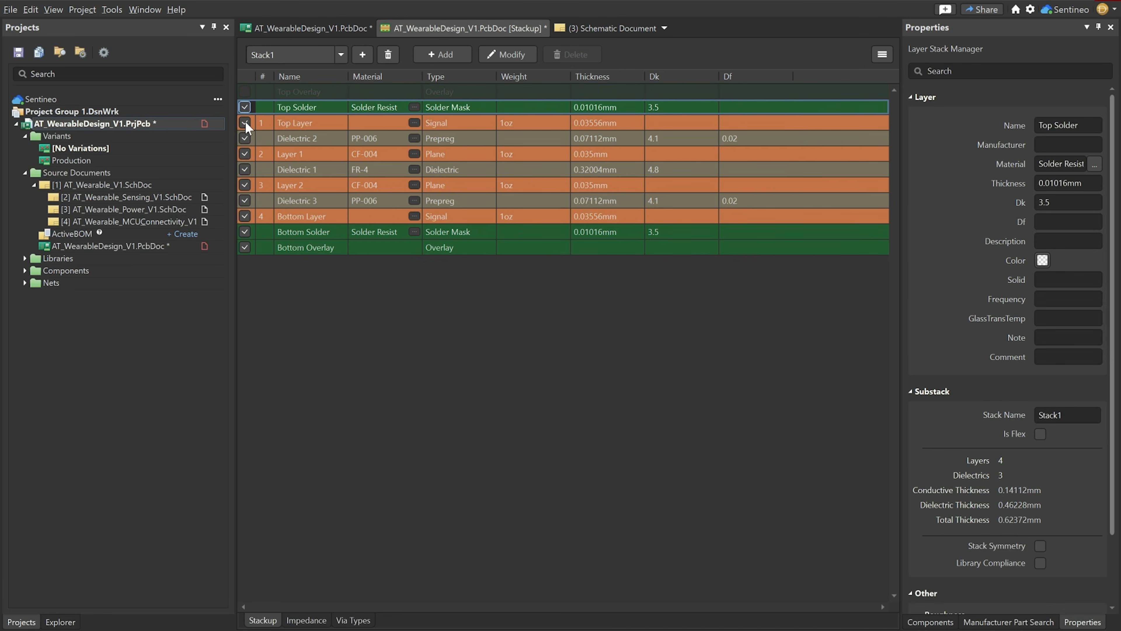
left_click(245, 124)
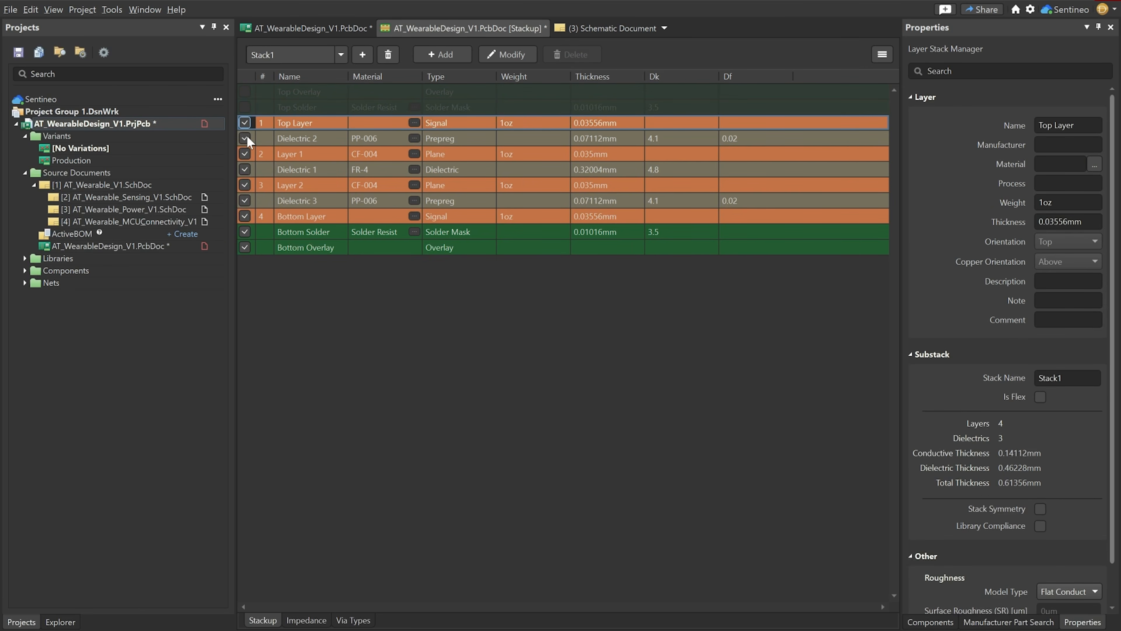
left_click(245, 153)
left_click(246, 168)
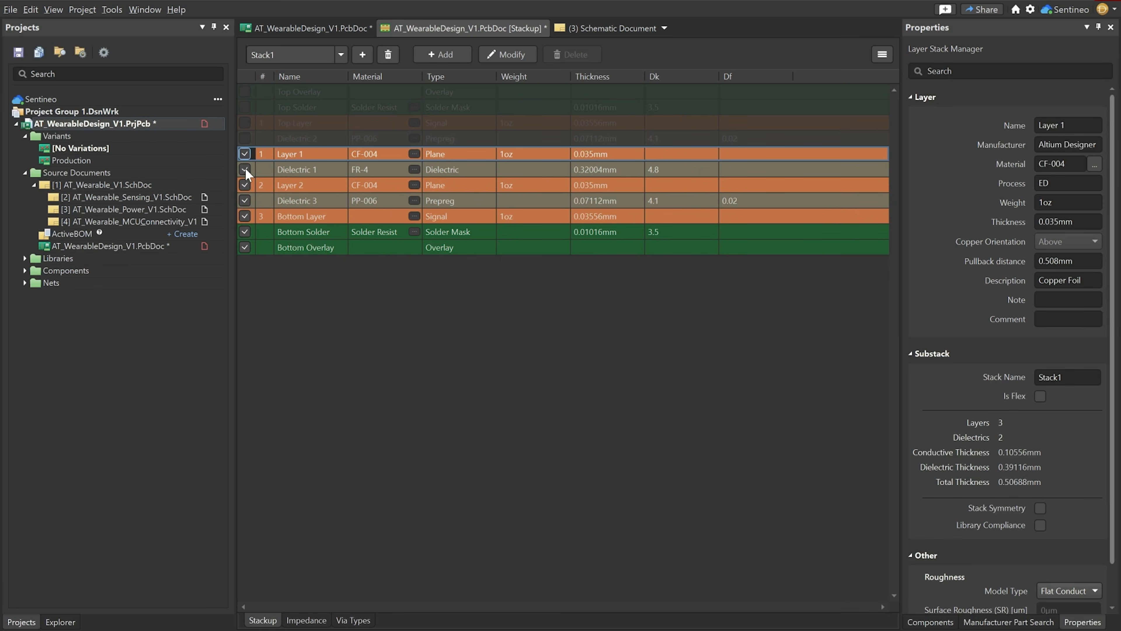
left_click(246, 167)
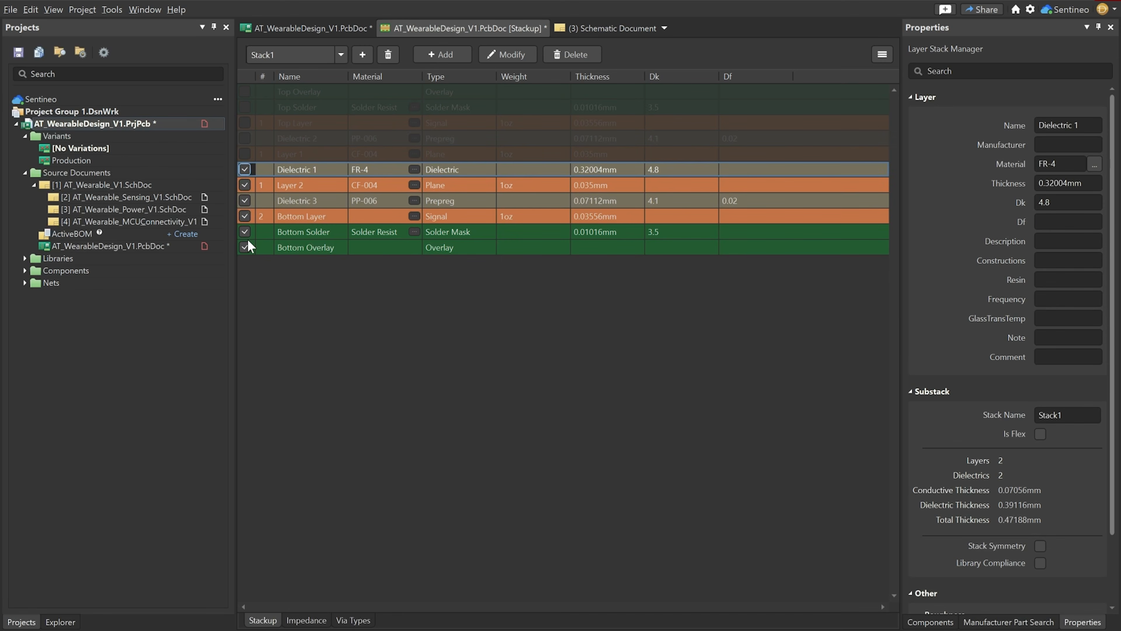
left_click(246, 231)
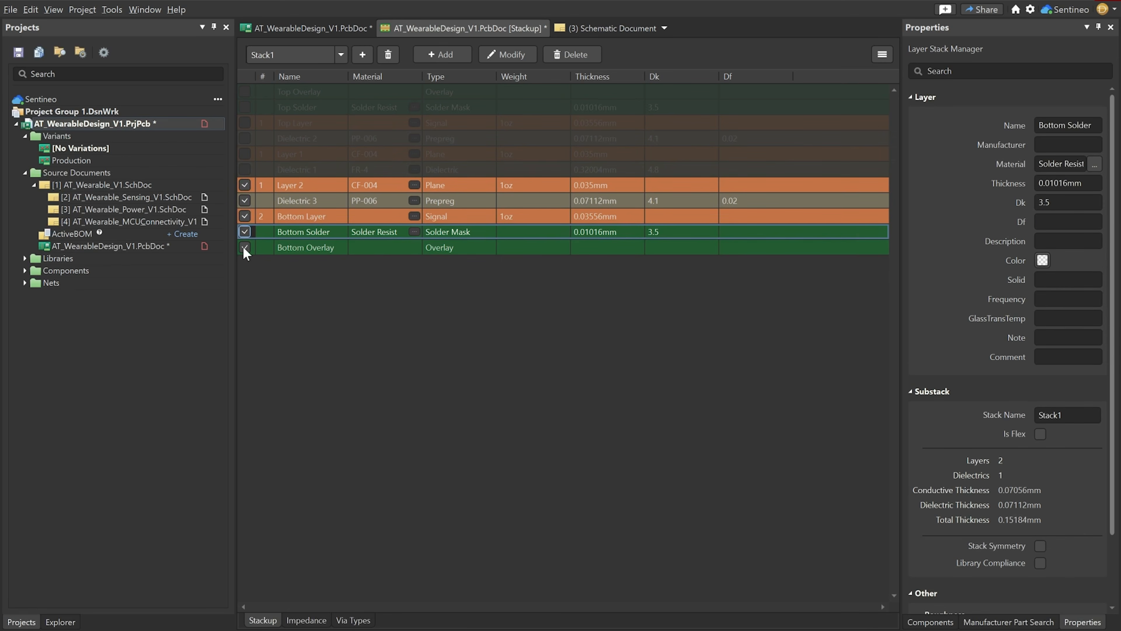
left_click(245, 248)
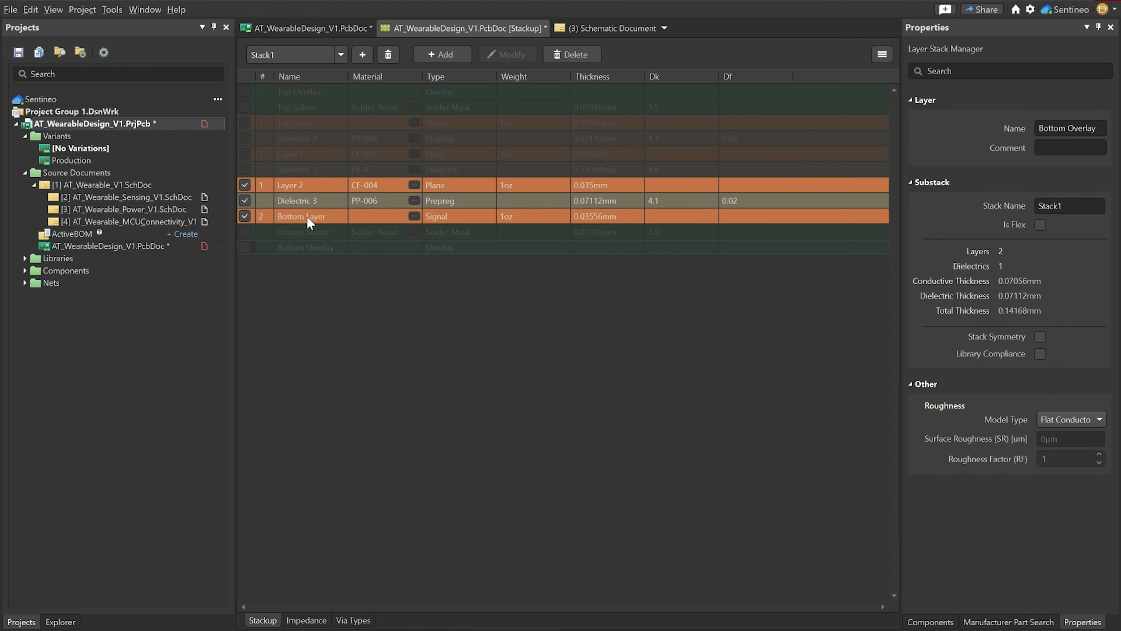
right_click(308, 183)
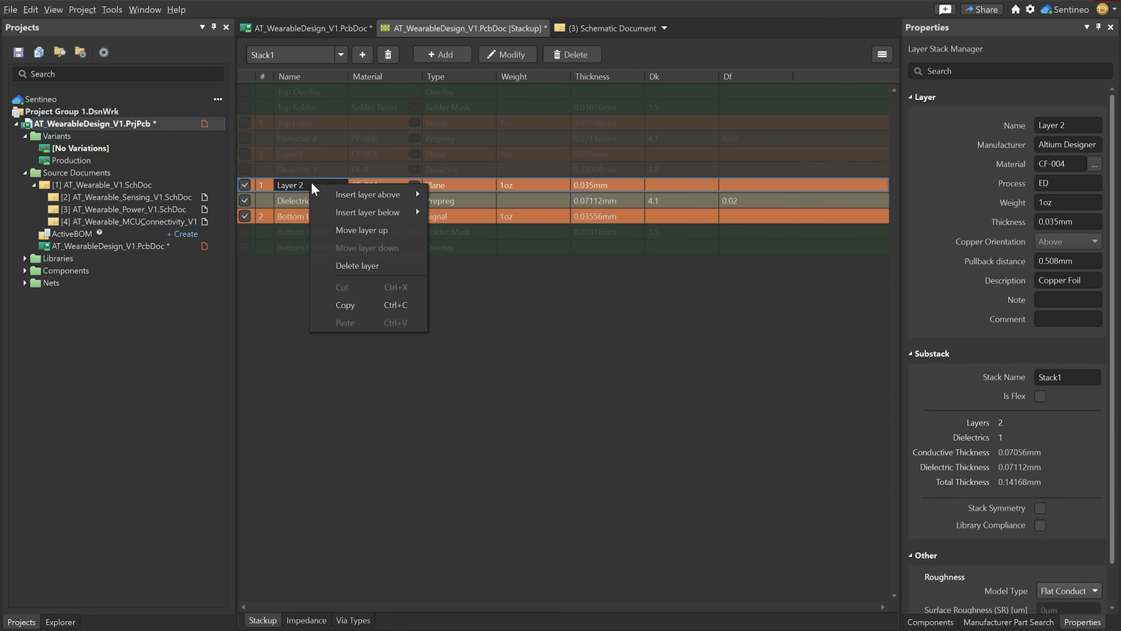
mouse_move(364, 198)
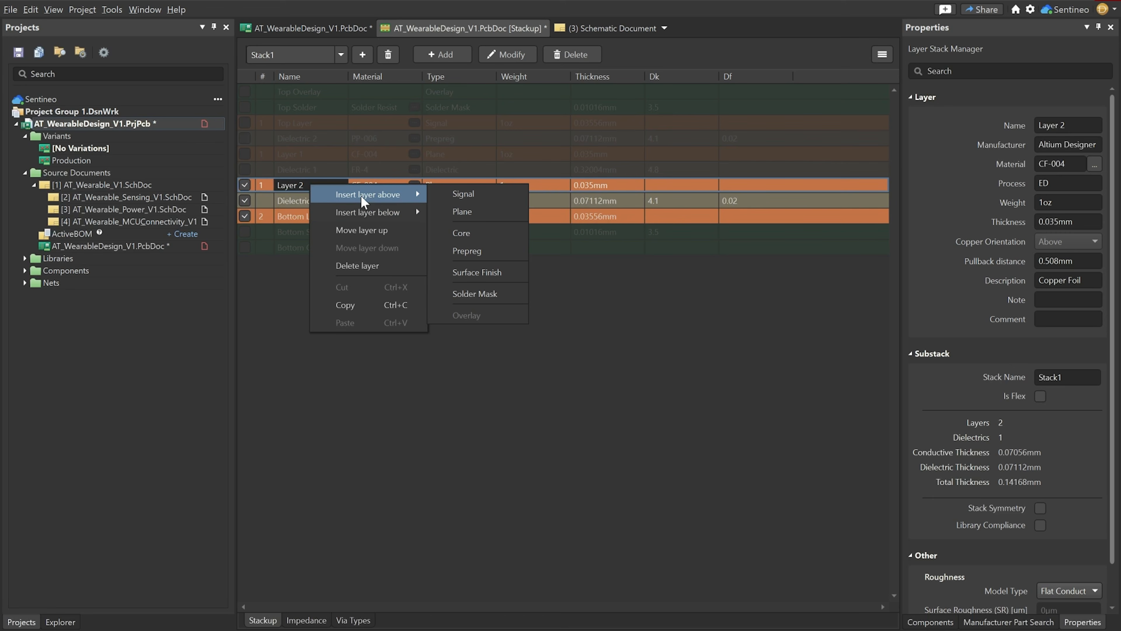
left_click(432, 23)
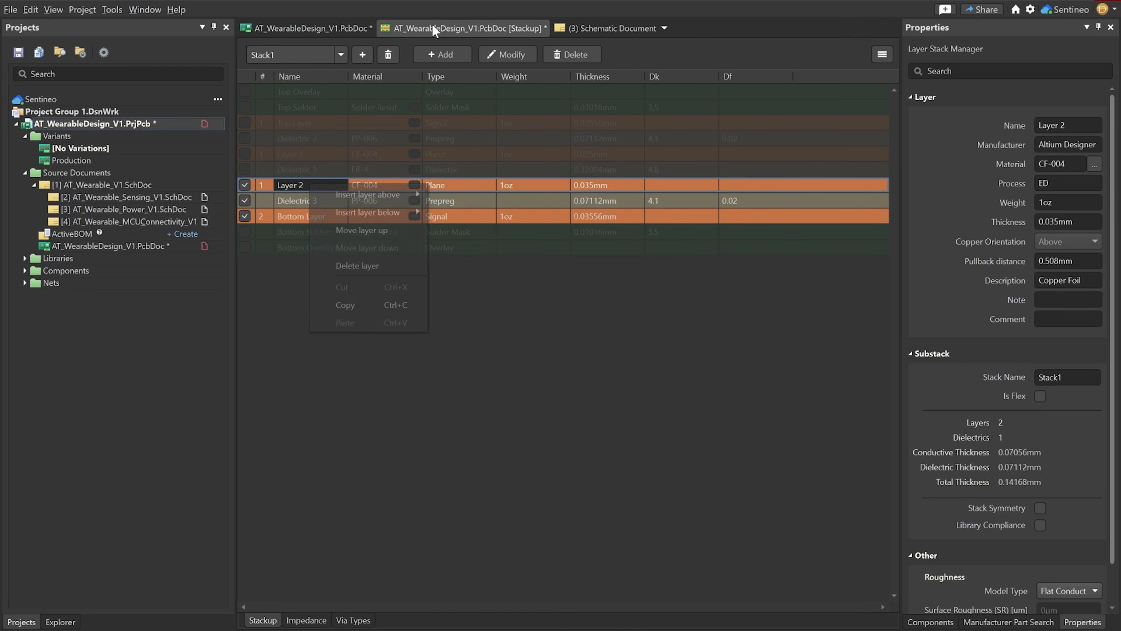
Step: Rename Stack1 as Flex and mark it as a flex substack
left_click(1068, 377)
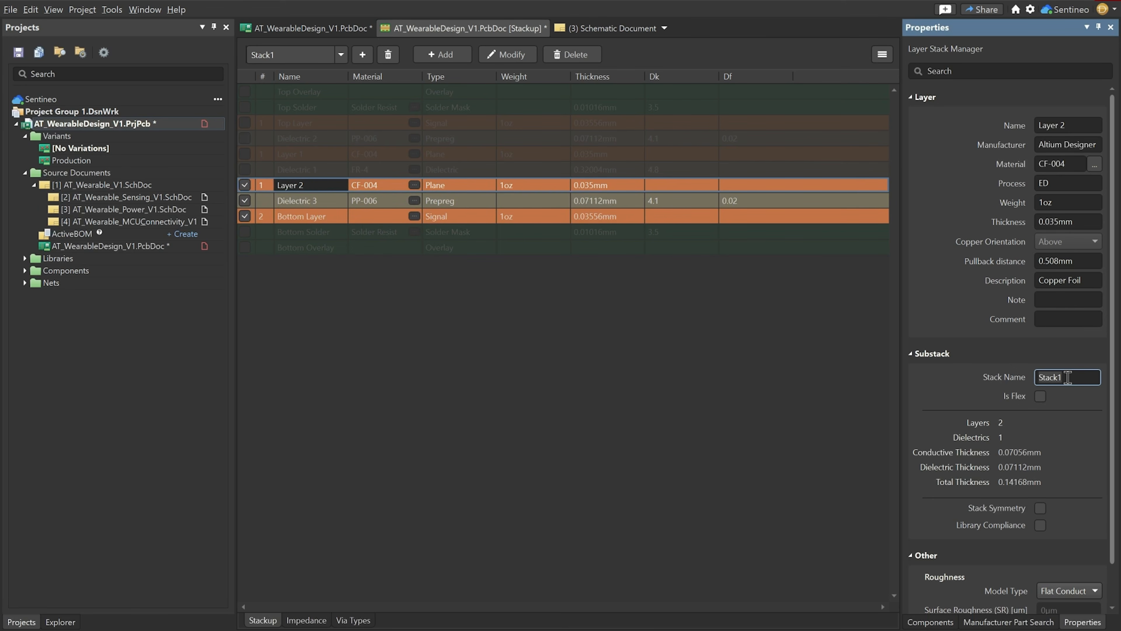
type("Flex")
left_click(1041, 396)
left_click(1040, 396)
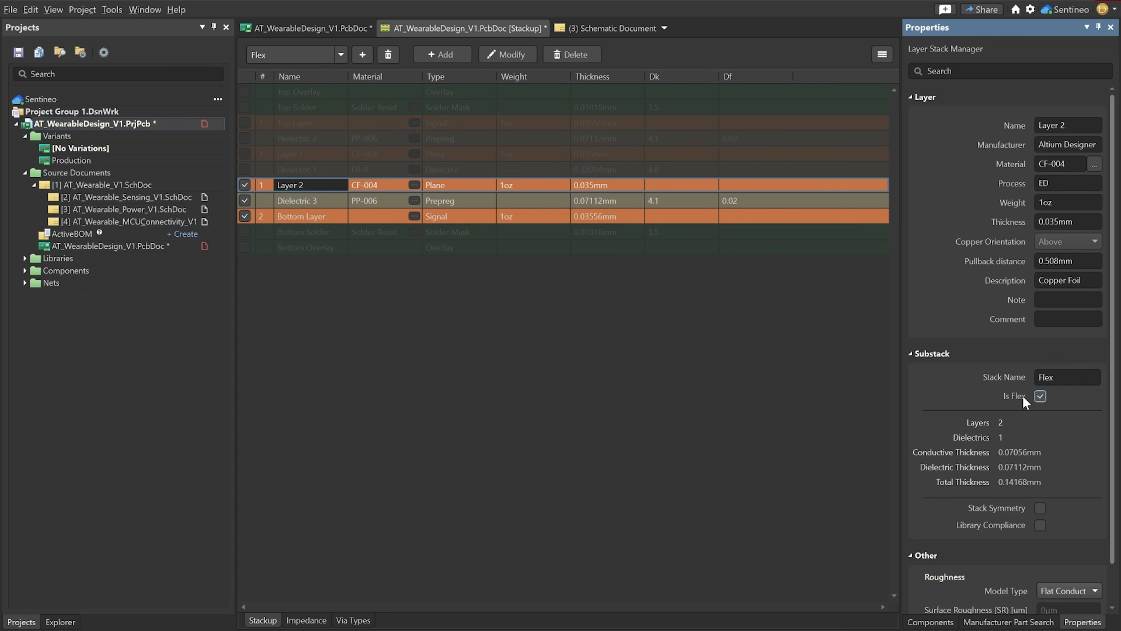
left_click(402, 350)
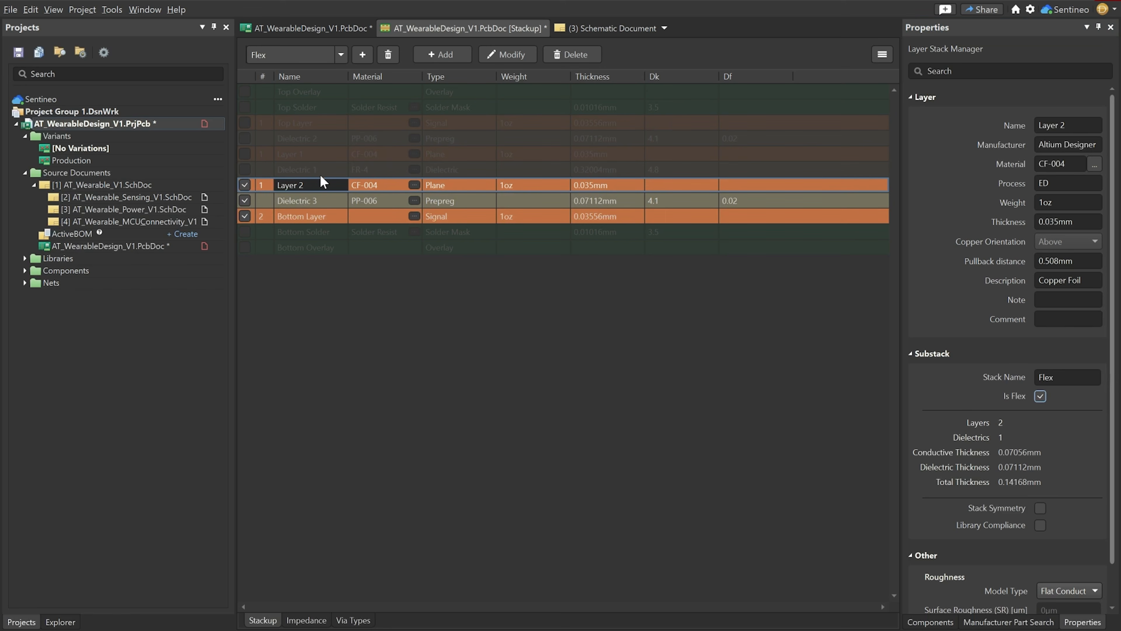
Step: Insert a coverlay layer above Layer 2 in the Flex stack
right_click(338, 184)
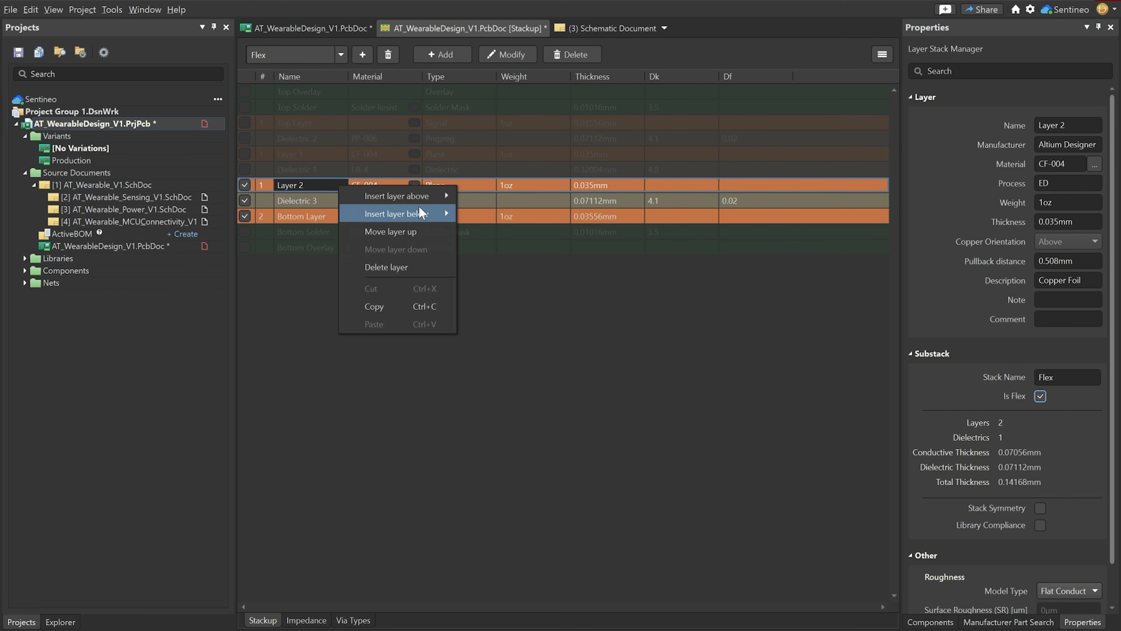
mouse_move(416, 196)
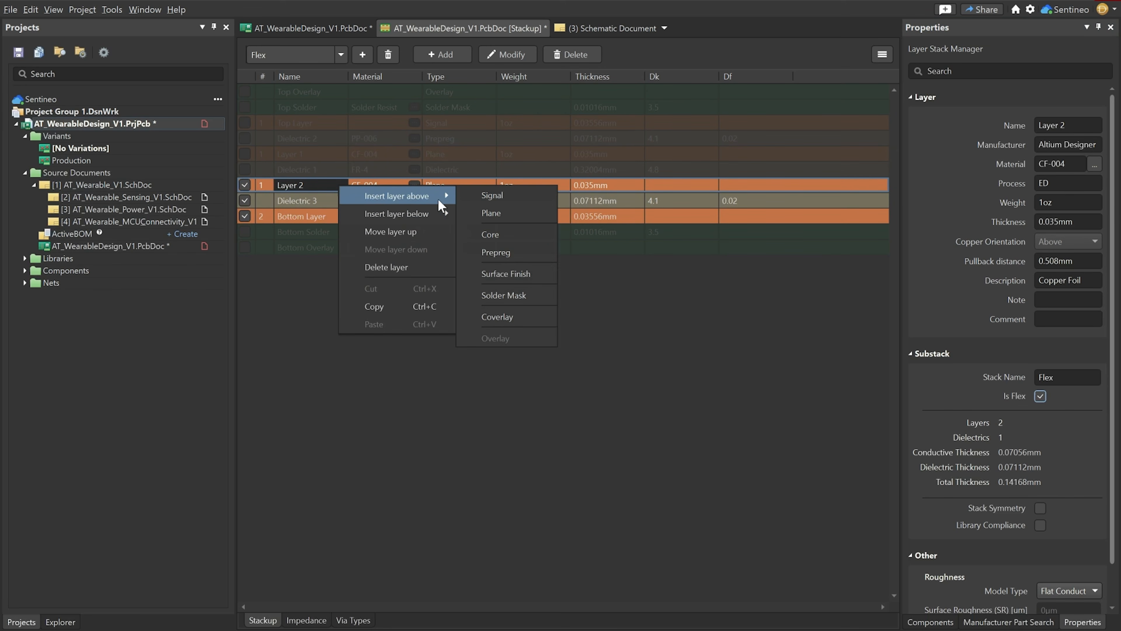
left_click(507, 315)
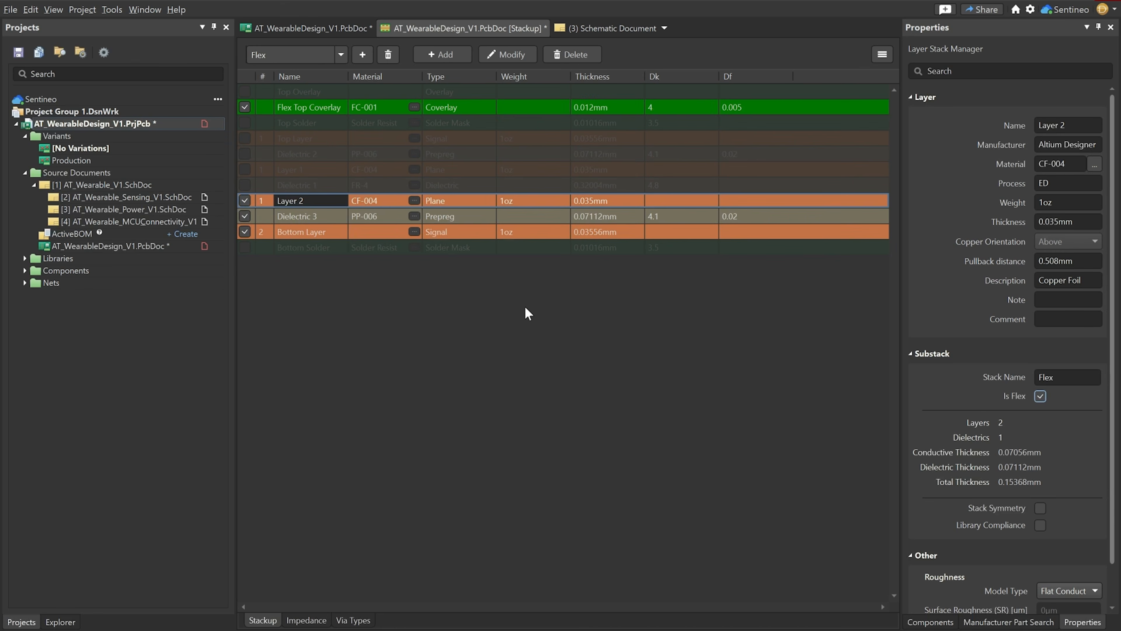
Step: Insert an overlay above the Flex stack's top coverlay and a coverlay below its Bottom Layer
right_click(314, 109)
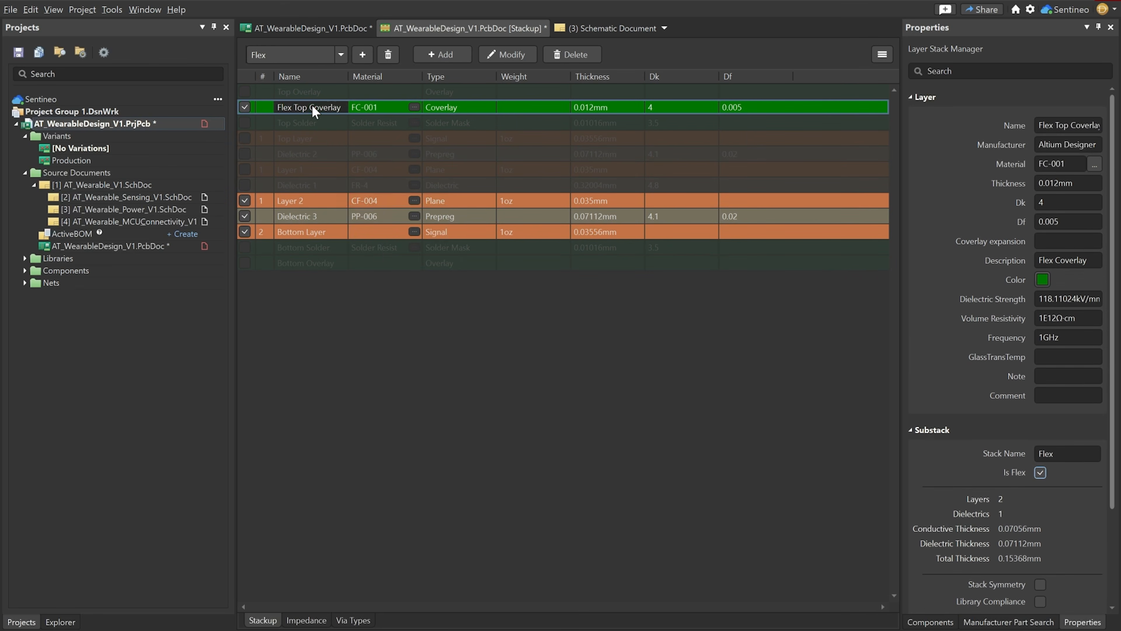
mouse_move(383, 118)
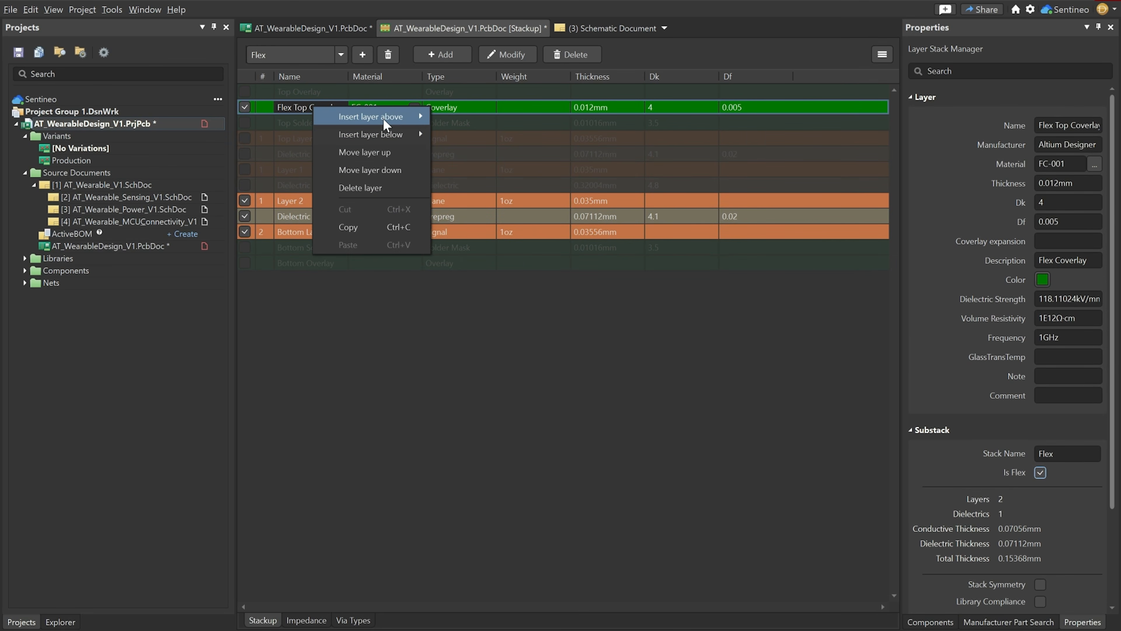
left_click(478, 261)
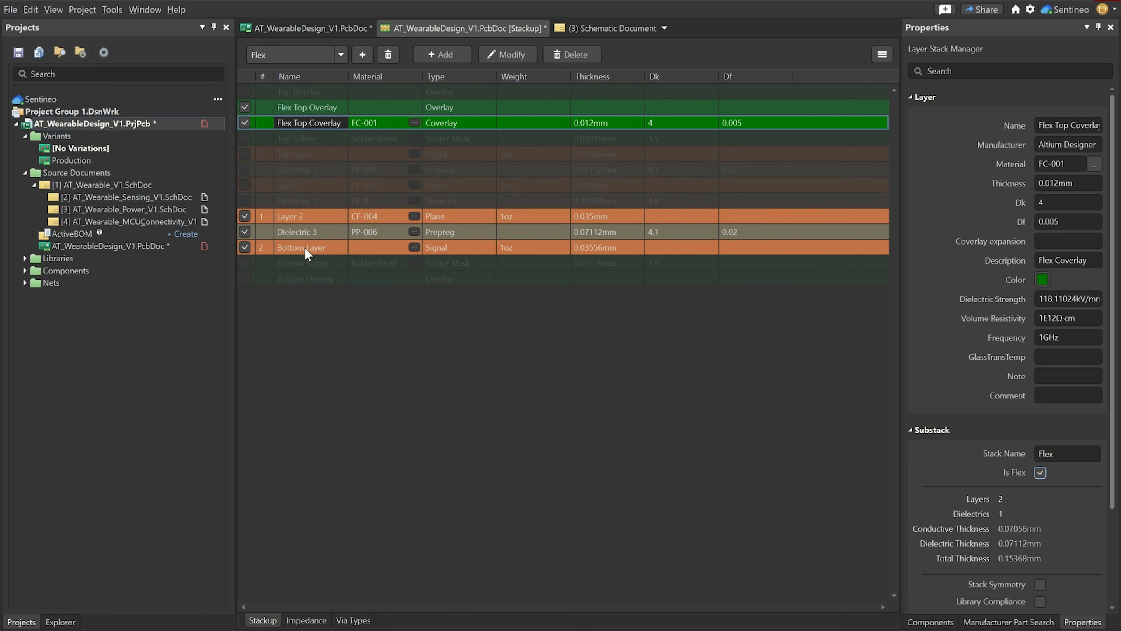
right_click(305, 247)
mouse_move(381, 273)
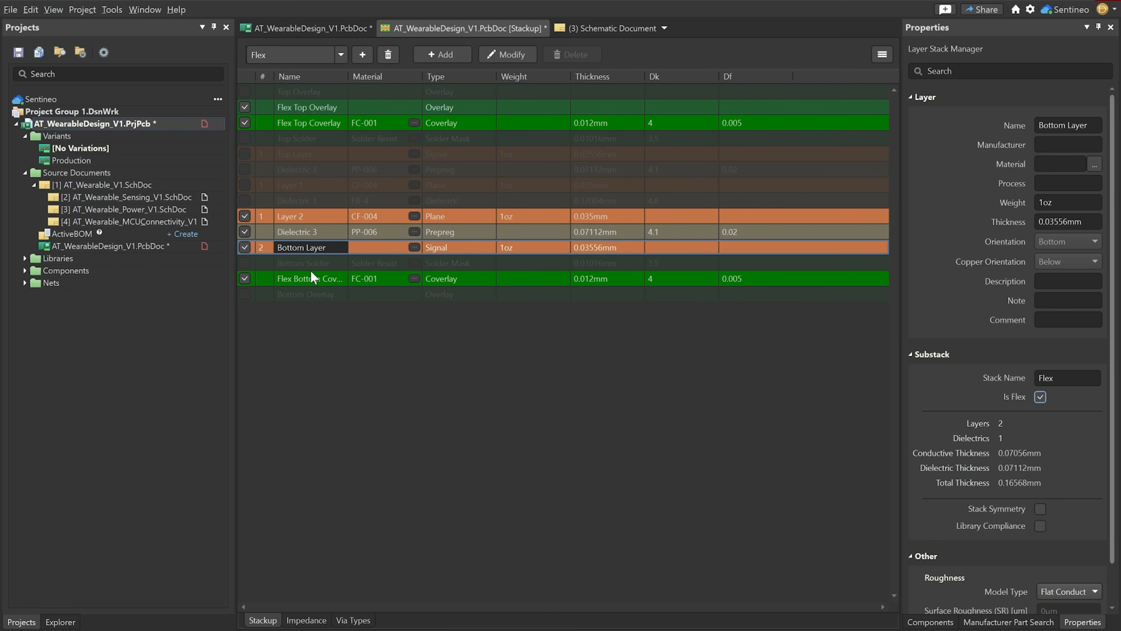
Step: Insert an overlay below the Flex stack's bottom coverlay and save the stackup
right_click(316, 249)
mouse_move(409, 275)
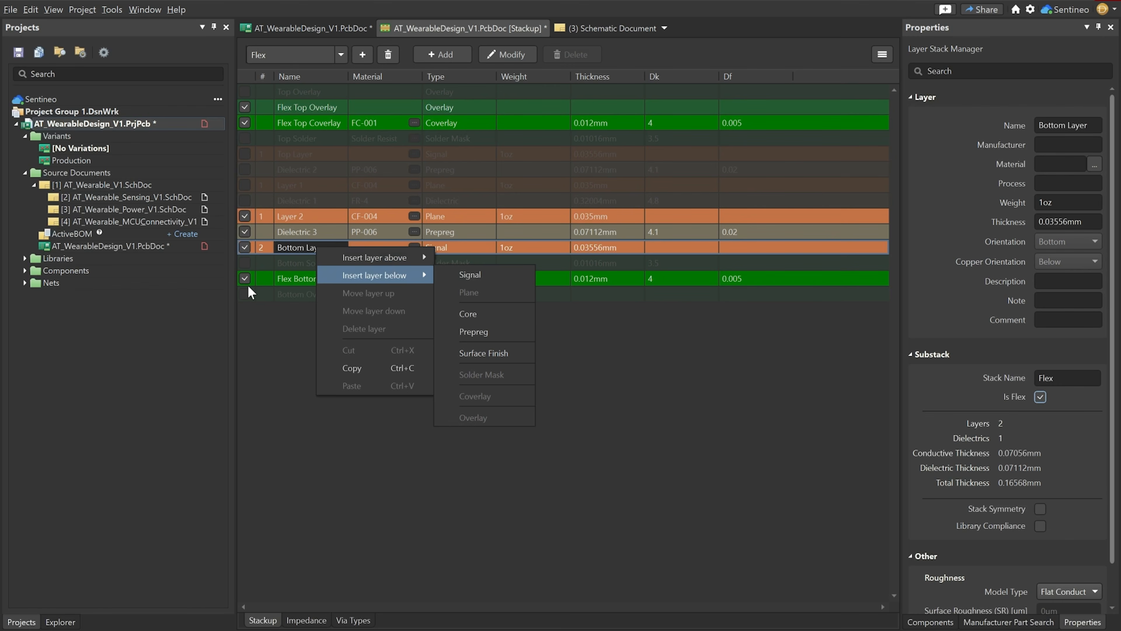
left_click(292, 277)
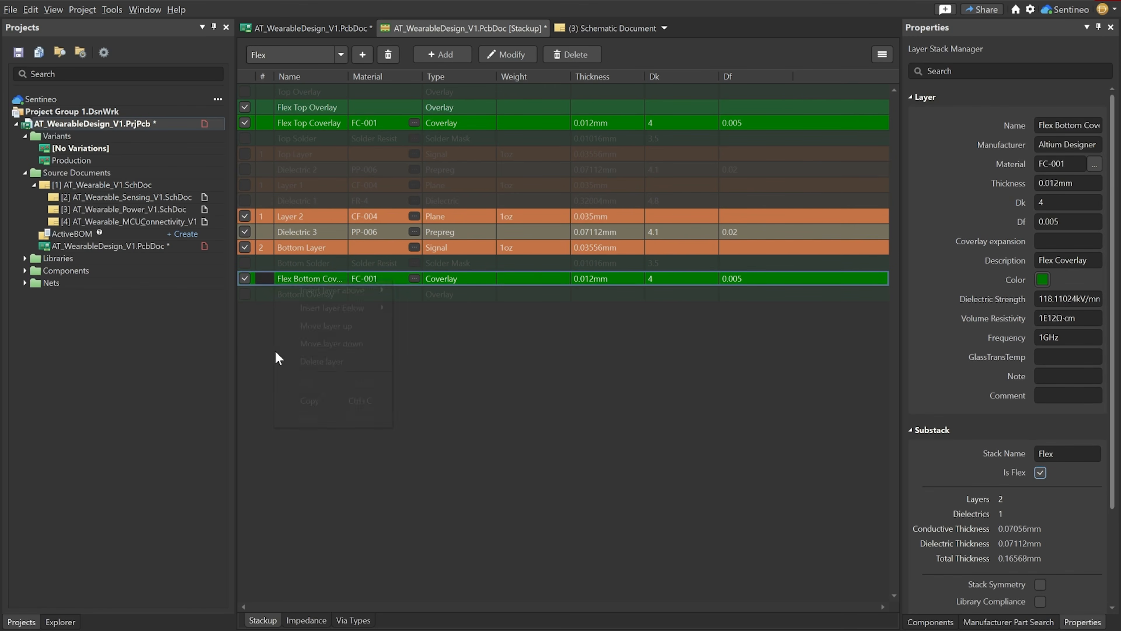
right_click(320, 280)
mouse_move(397, 309)
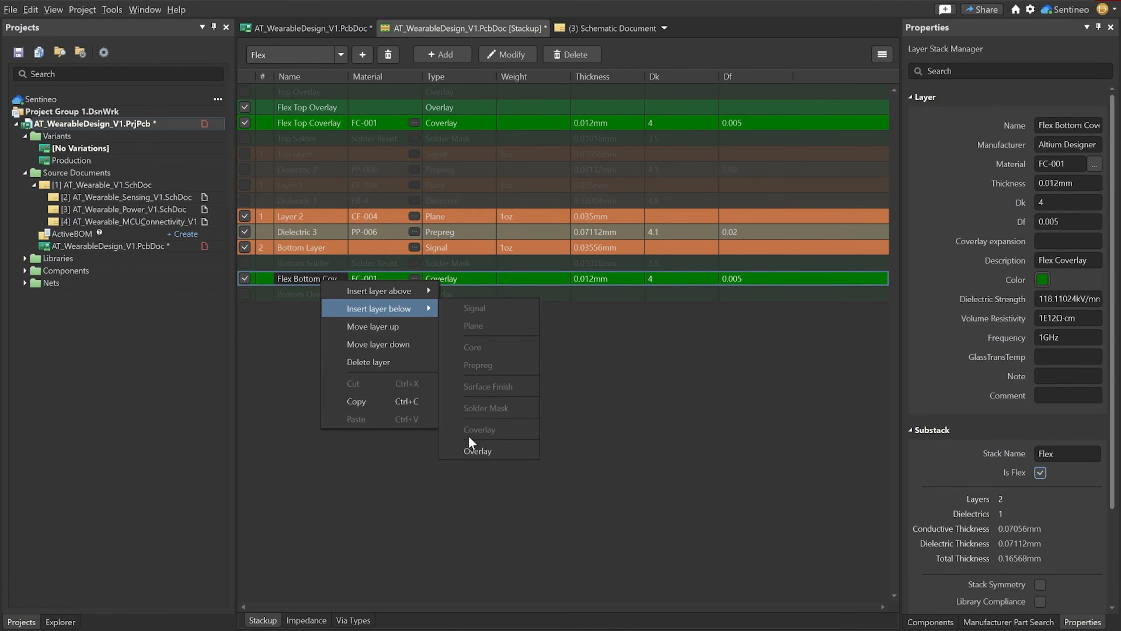
left_click(472, 455)
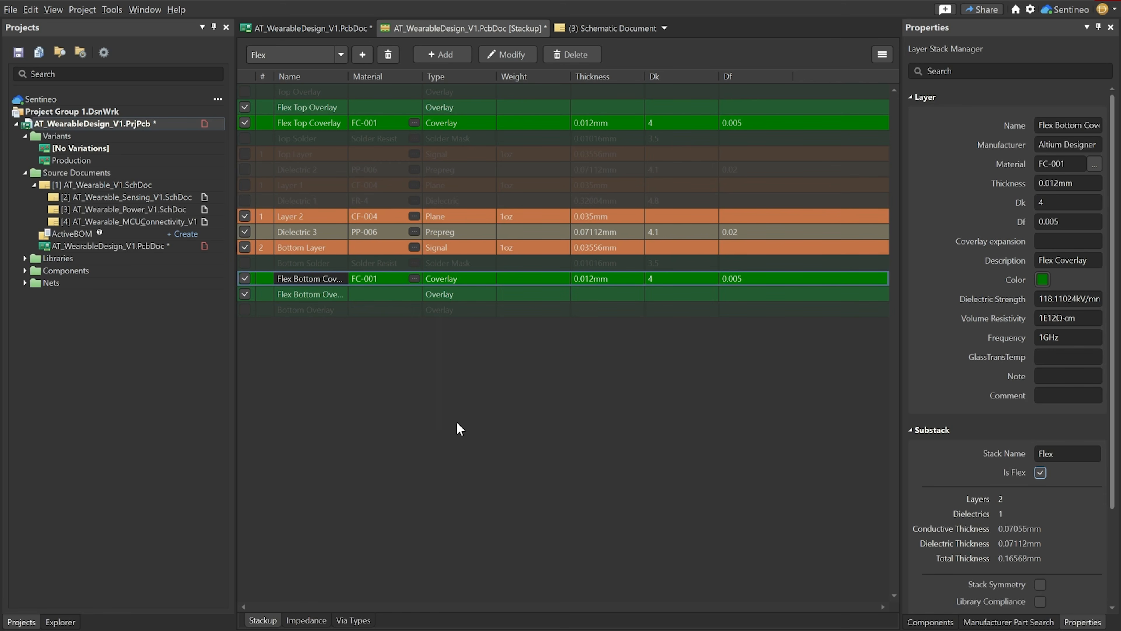
key("ctrl+s")
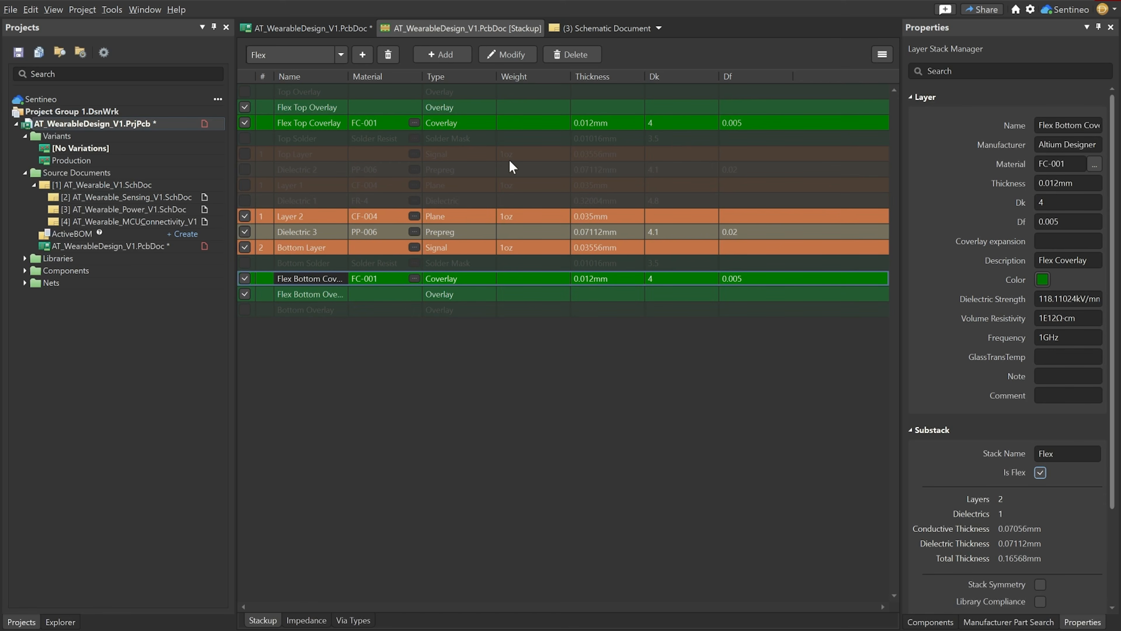
Step: Switch between Board Layer Stack and Flex to compare which layers each stack includes
left_click(339, 55)
left_click(304, 71)
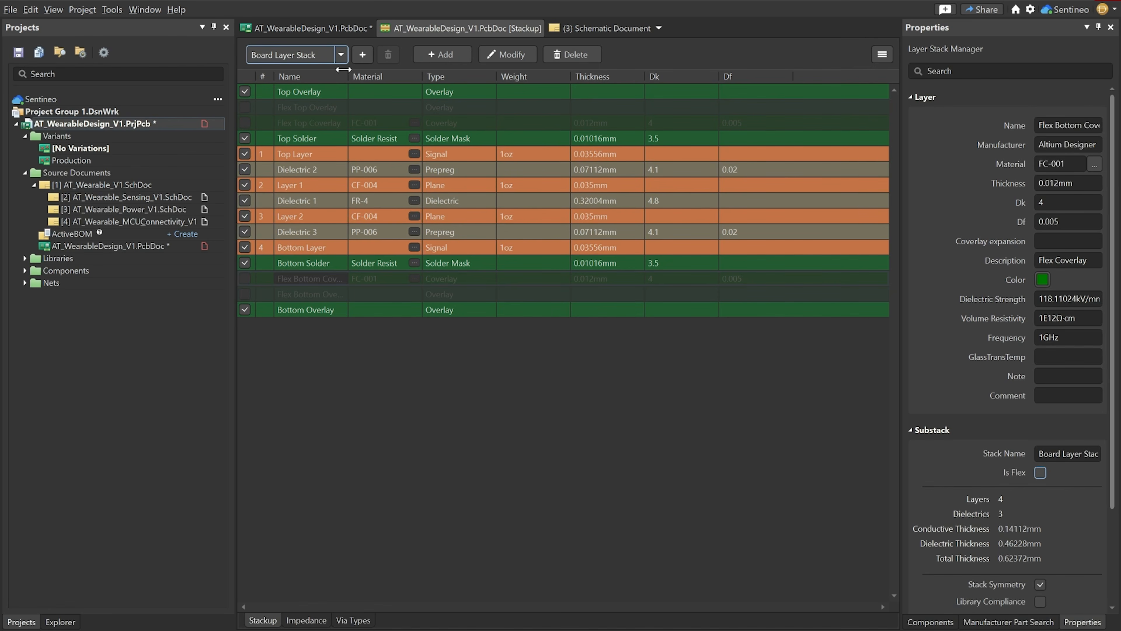
left_click(344, 52)
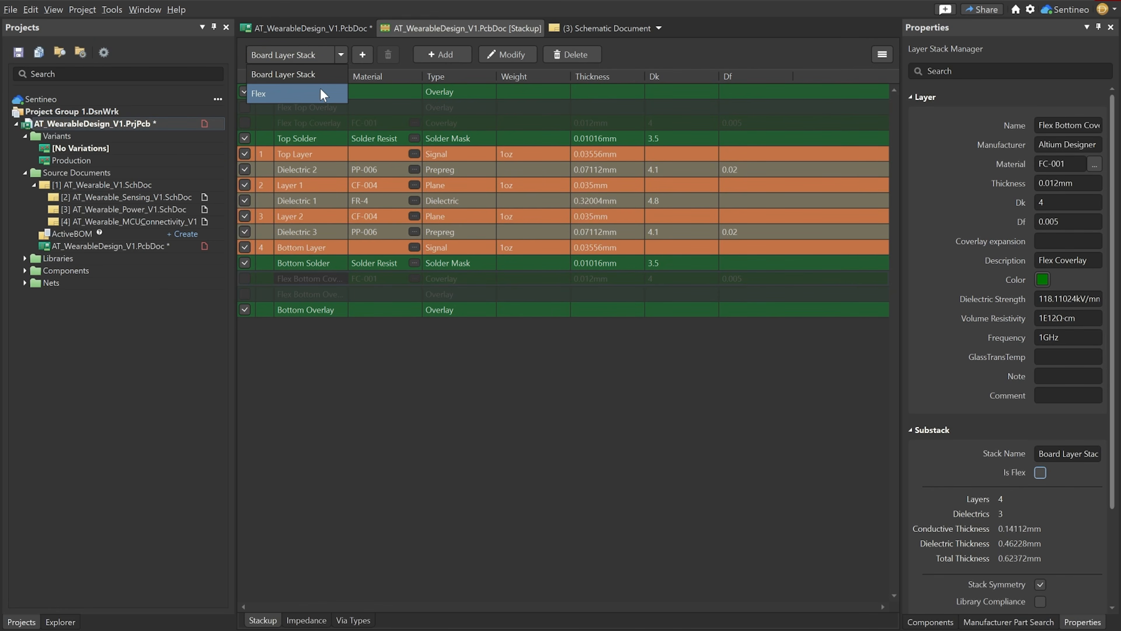
left_click(322, 93)
left_click(344, 52)
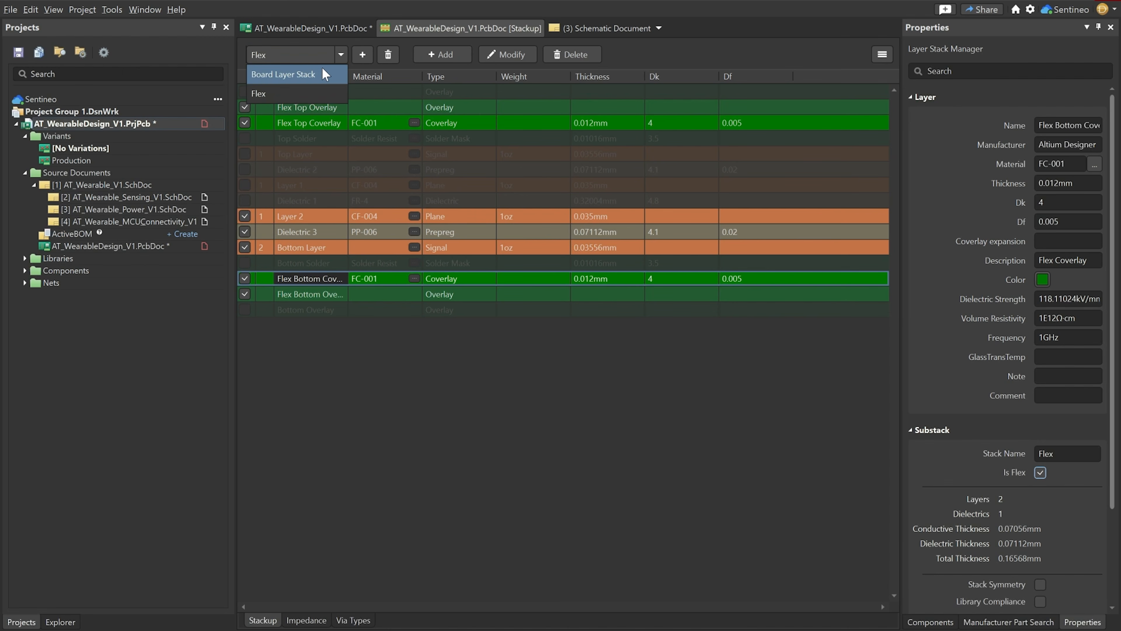
left_click(309, 69)
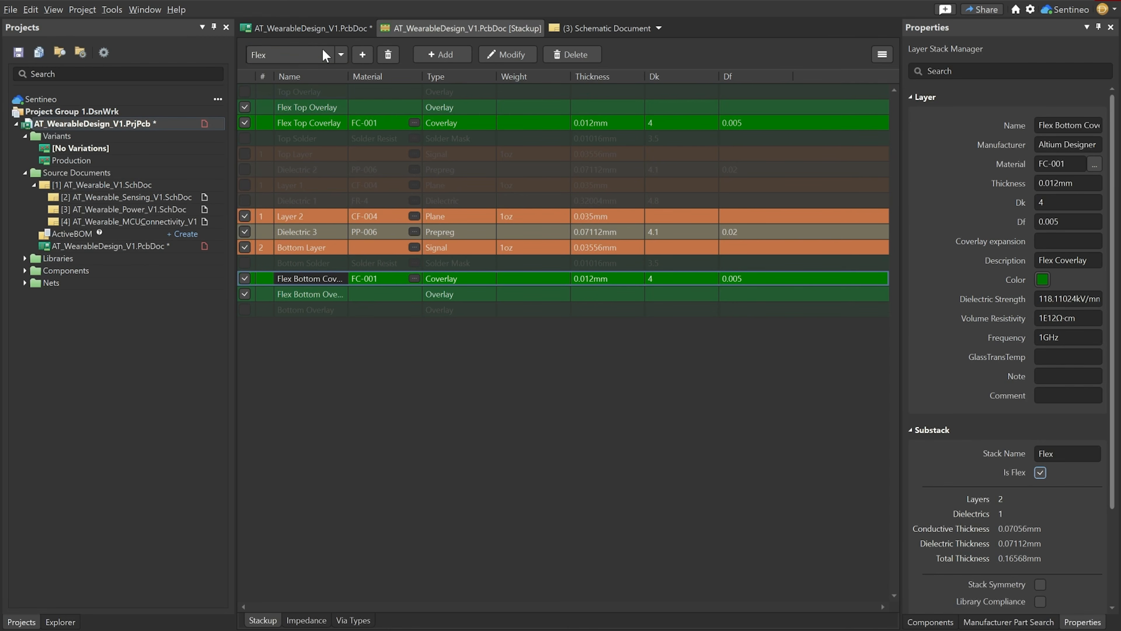